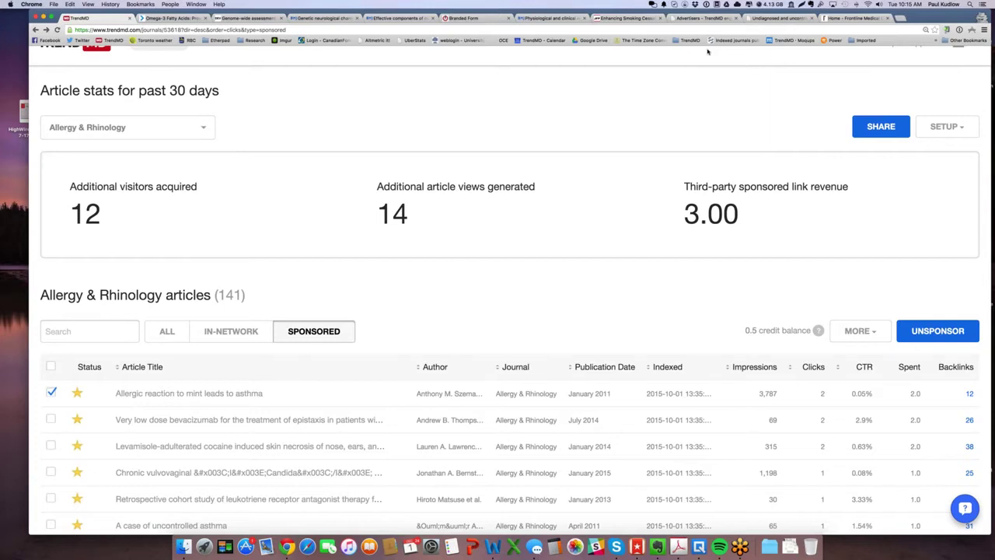
{"action": "left_click", "coordinate": [346, 17]}
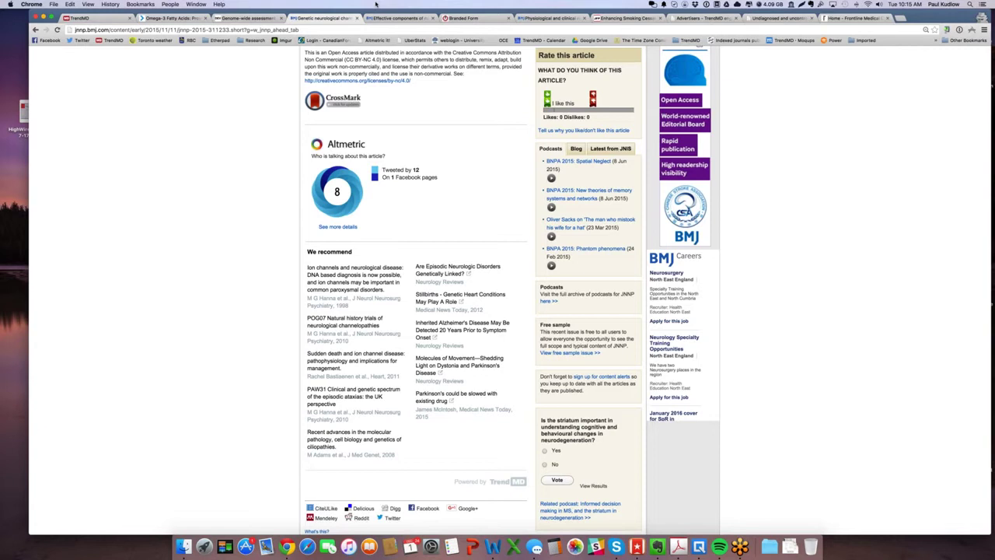
{"action": "key", "text": "super+1"}
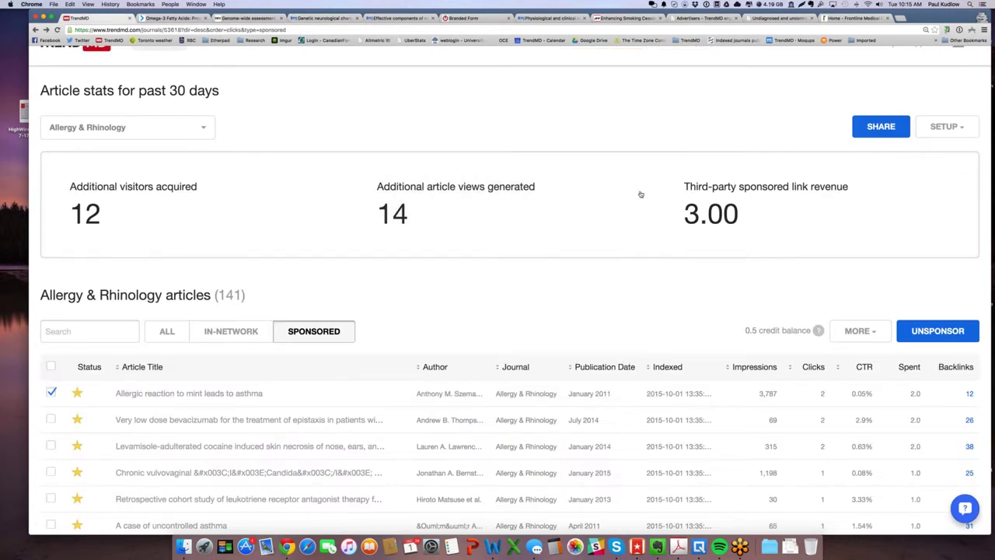
Open the sponsored article "Allergic reaction to mint leads to asthma" for editing and copy its article URL
{"action": "mouse_move", "coordinate": [689, 298]}
{"action": "scroll", "coordinate": [689, 299], "scroll_direction": "down", "scroll_amount": 1}
{"action": "scroll", "coordinate": [689, 298], "scroll_direction": "up", "scroll_amount": 1}
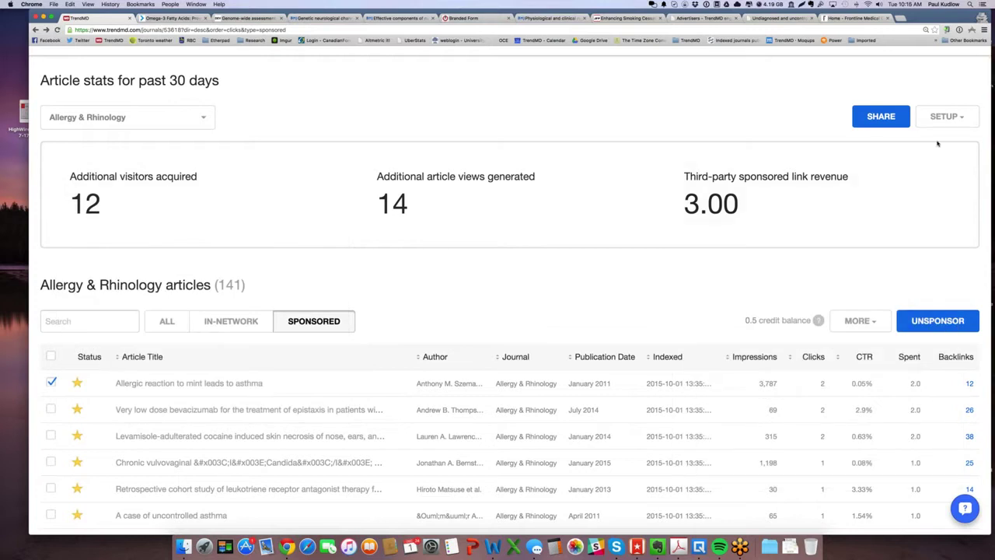
{"action": "left_click", "coordinate": [155, 391]}
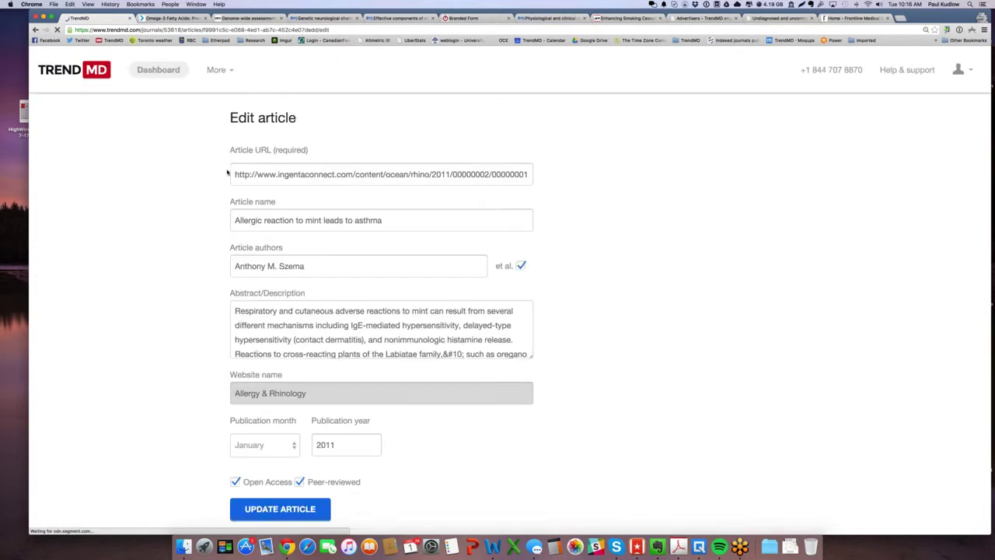
{"action": "left_click", "coordinate": [420, 176]}
{"action": "key", "text": "super+a"}
{"action": "key", "text": "super+c"}
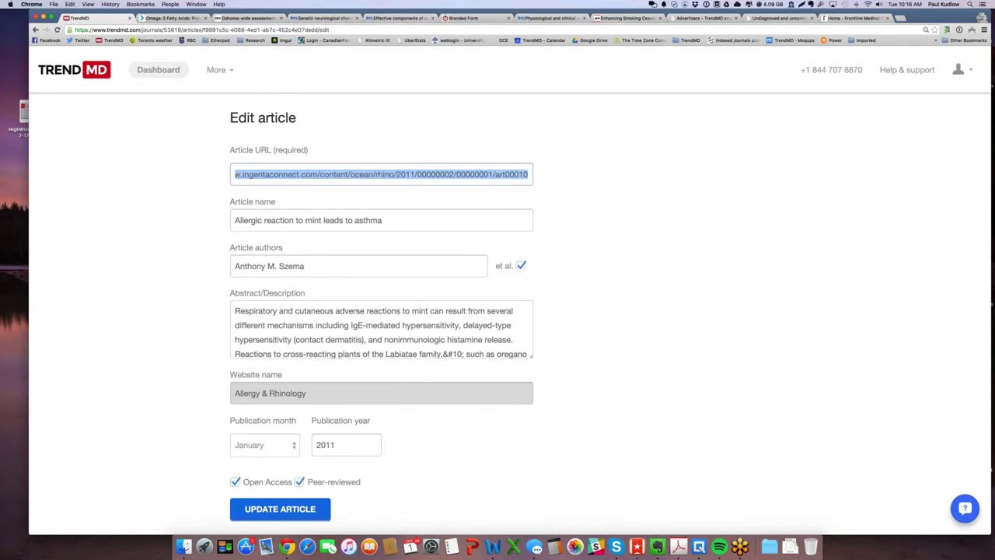
Load the copied article URL in a separate browser page and examine the "We recommend" section below the abstract
{"action": "left_click", "coordinate": [245, 17]}
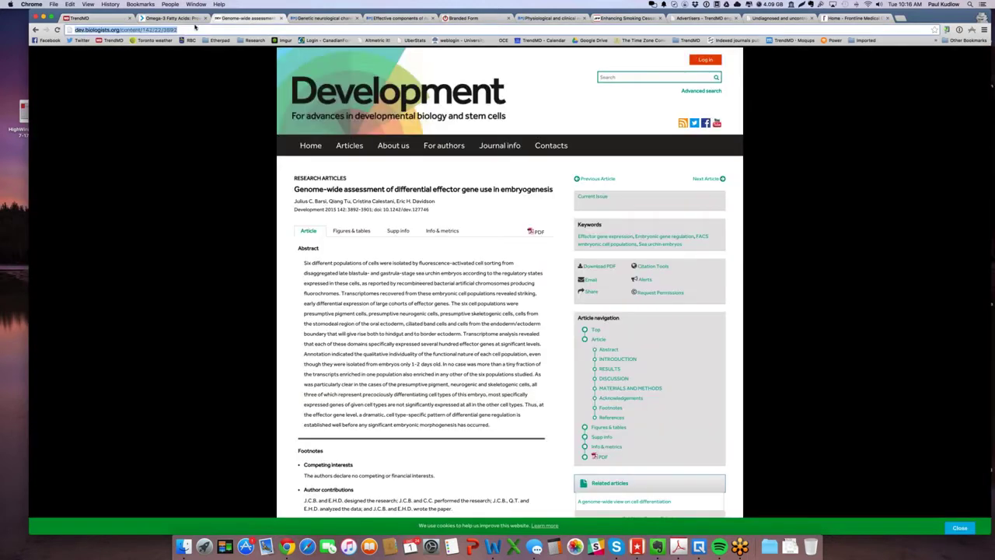
{"action": "key", "text": "super+v"}
{"action": "key", "text": "Return"}
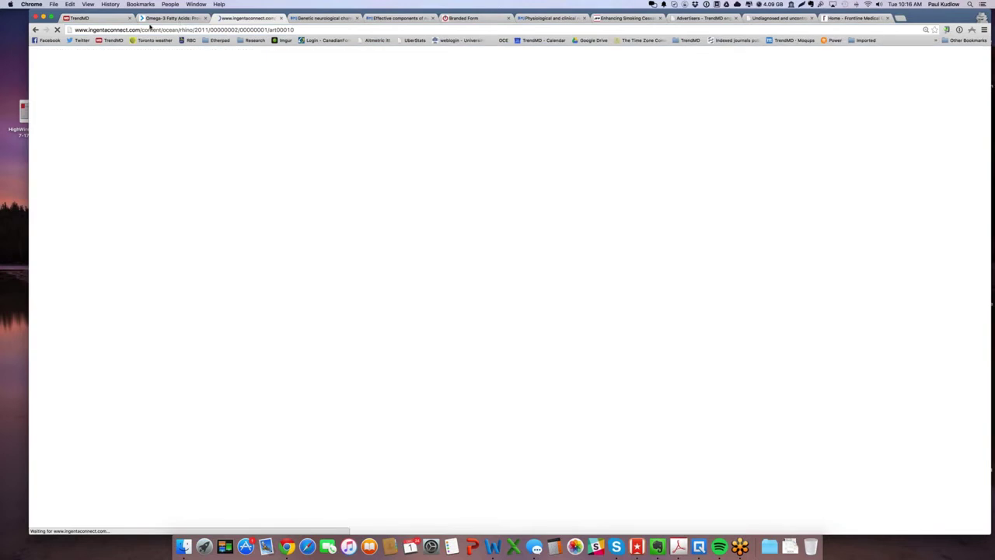
{"action": "scroll", "coordinate": [136, 139], "scroll_direction": "down", "scroll_amount": 1}
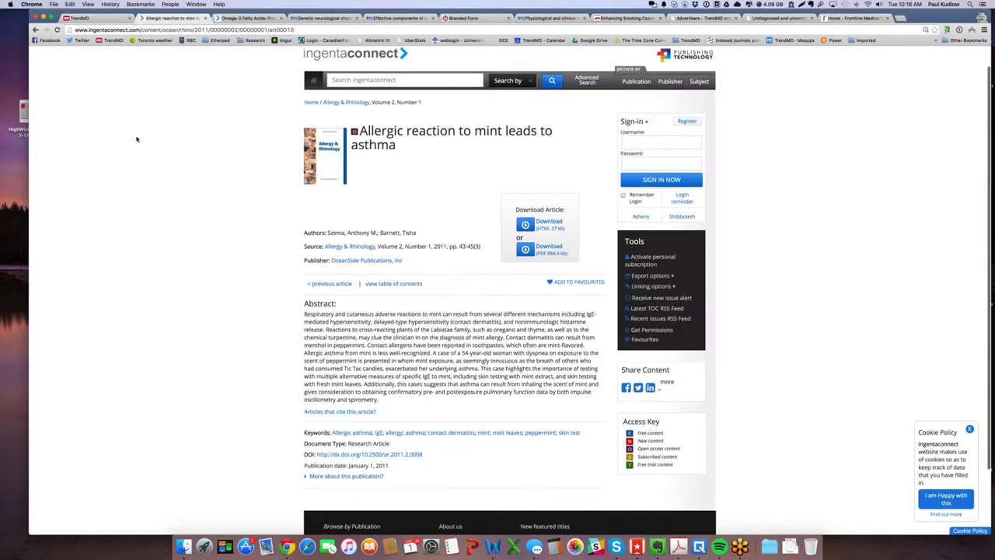
{"action": "scroll", "coordinate": [137, 139], "scroll_direction": "down", "scroll_amount": 1}
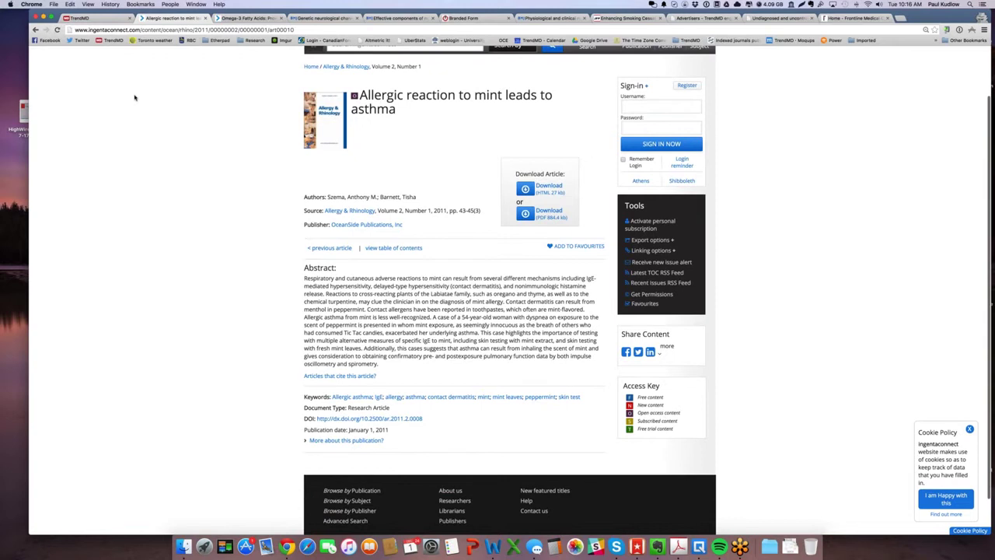
{"action": "scroll", "coordinate": [139, 104], "scroll_direction": "up", "scroll_amount": 1}
{"action": "scroll", "coordinate": [150, 122], "scroll_direction": "down", "scroll_amount": 5}
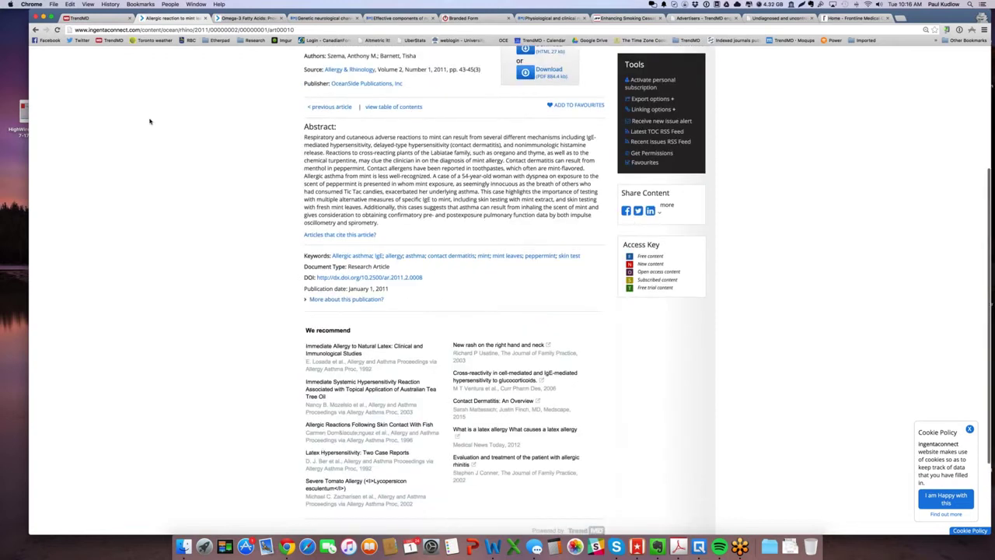
{"action": "scroll", "coordinate": [150, 122], "scroll_direction": "down", "scroll_amount": 1}
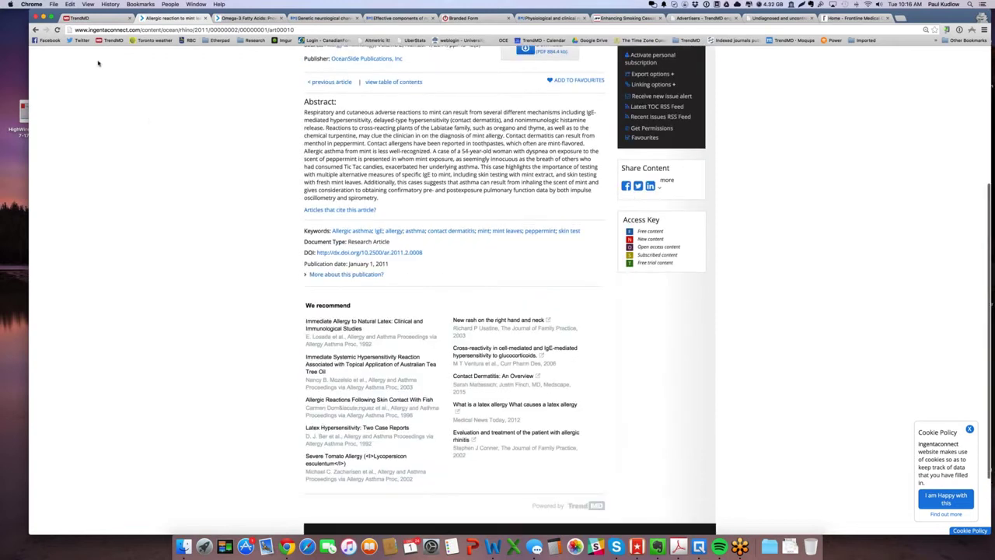
Return to the TrendMD dashboard and open the in-network exclusion list among Allergy & Rhinology's recommendation content sources
{"action": "left_click", "coordinate": [92, 20]}
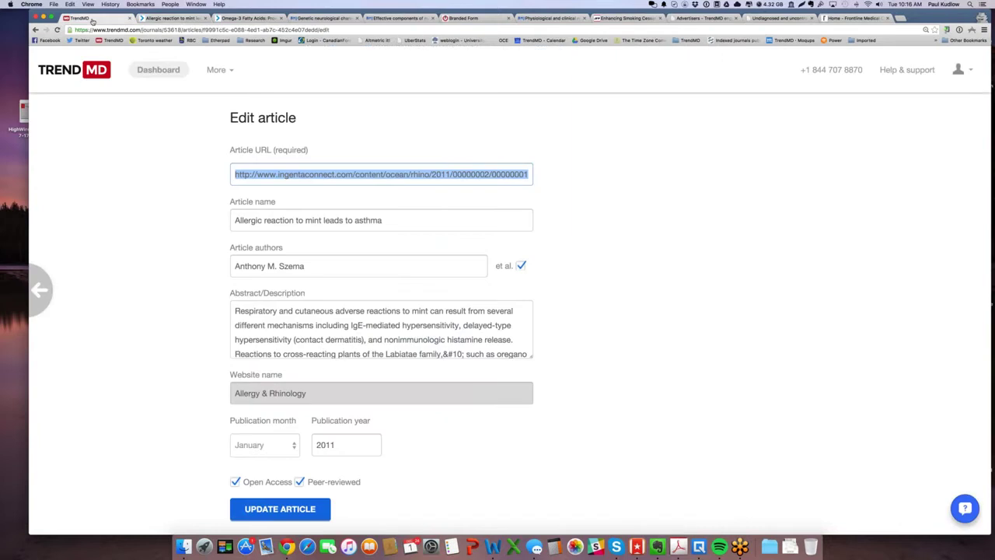
{"action": "key", "text": "Return"}
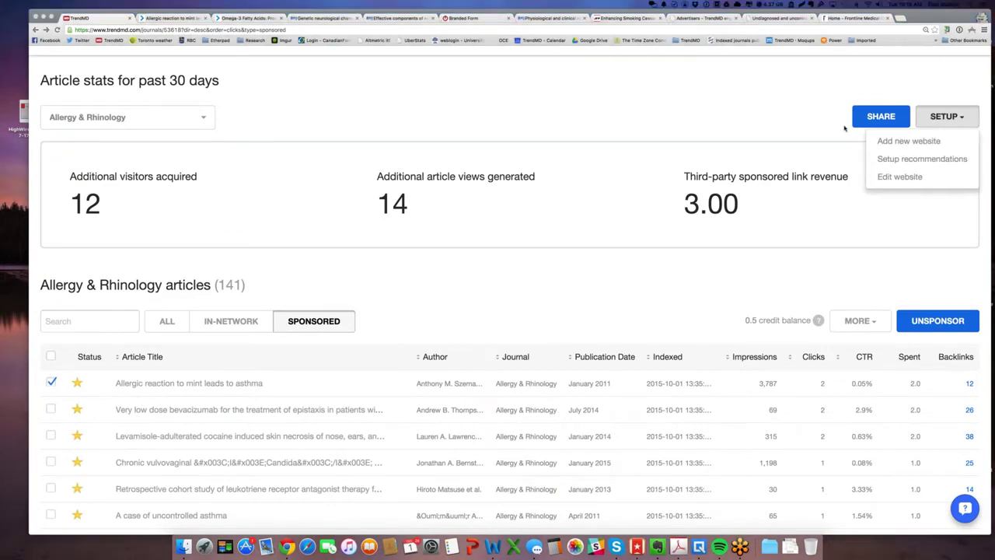
{"action": "left_click", "coordinate": [922, 159]}
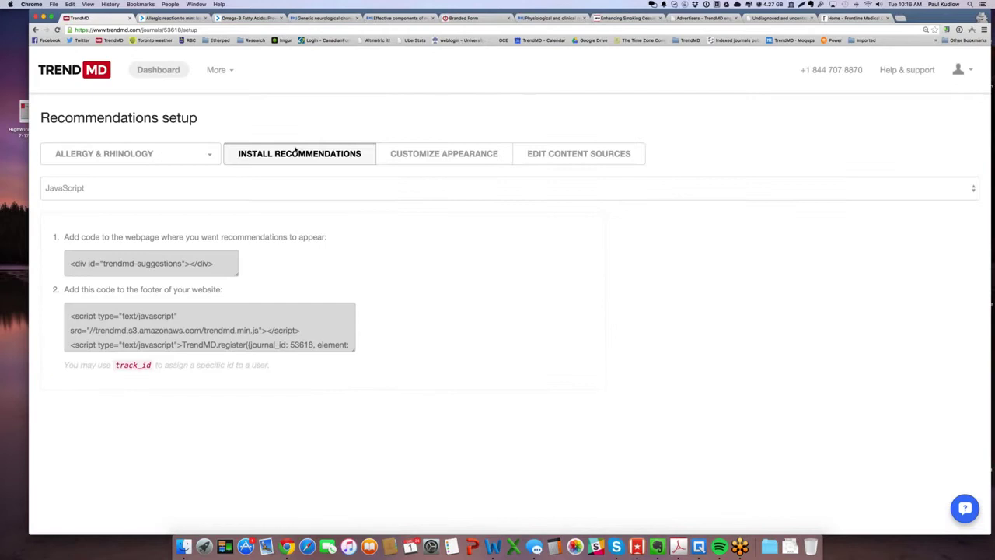
{"action": "left_click", "coordinate": [478, 155]}
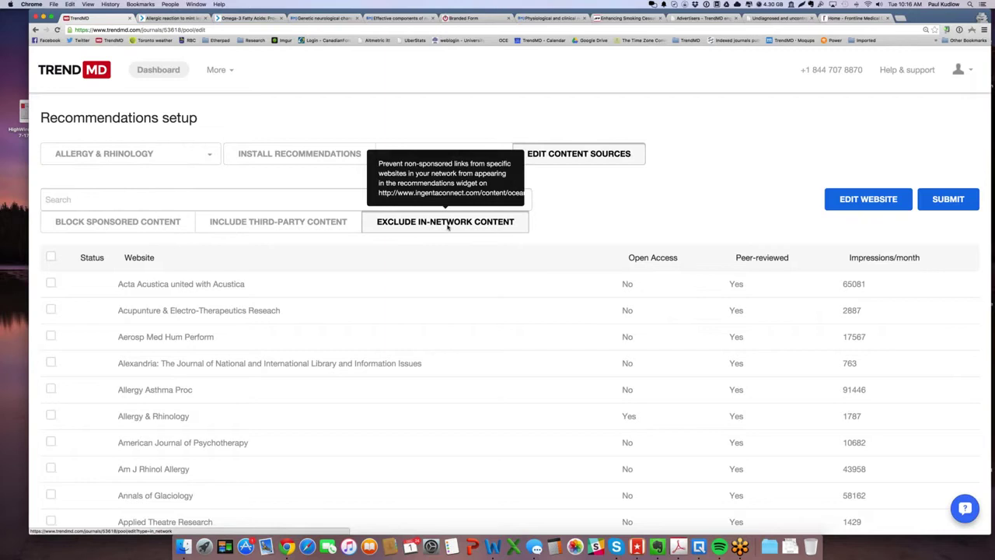
Exclude all in-network websites except Allergy & Rhinology from the recommendations and submit the change
{"action": "scroll", "coordinate": [416, 331], "scroll_direction": "down", "scroll_amount": 3}
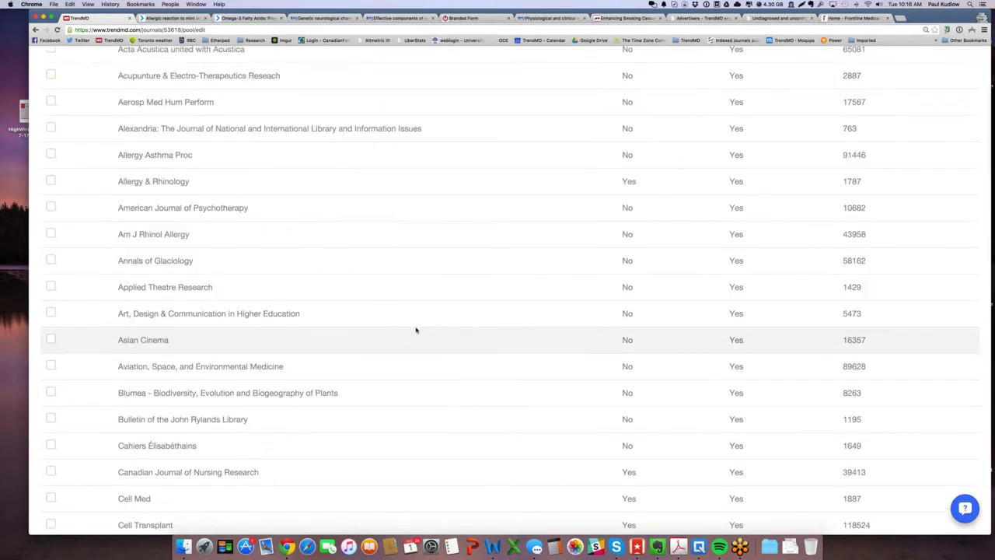
{"action": "scroll", "coordinate": [415, 330], "scroll_direction": "down", "scroll_amount": 15}
{"action": "scroll", "coordinate": [416, 330], "scroll_direction": "down", "scroll_amount": 8}
{"action": "scroll", "coordinate": [416, 331], "scroll_direction": "up", "scroll_amount": 20}
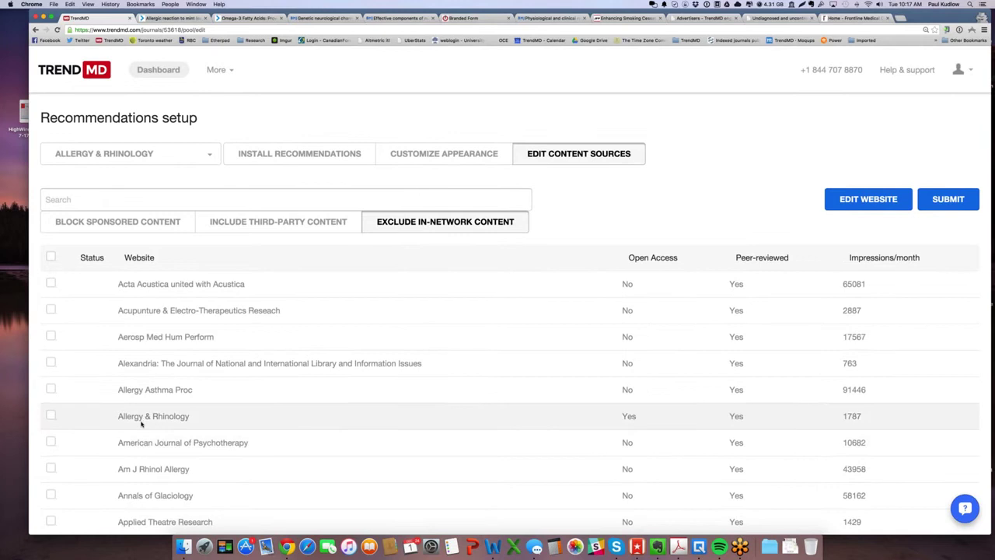
{"action": "left_click", "coordinate": [52, 258]}
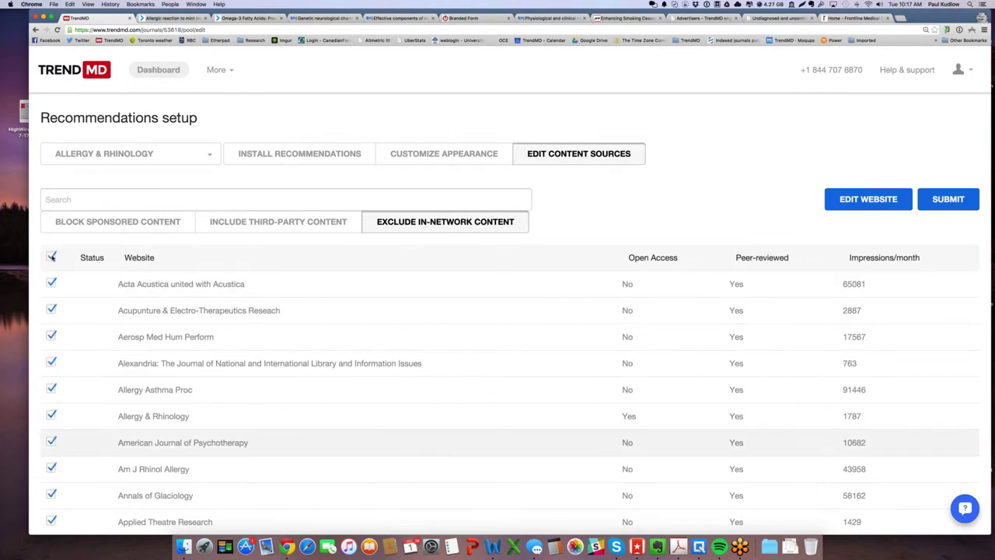
{"action": "scroll", "coordinate": [53, 258], "scroll_direction": "down", "scroll_amount": 1}
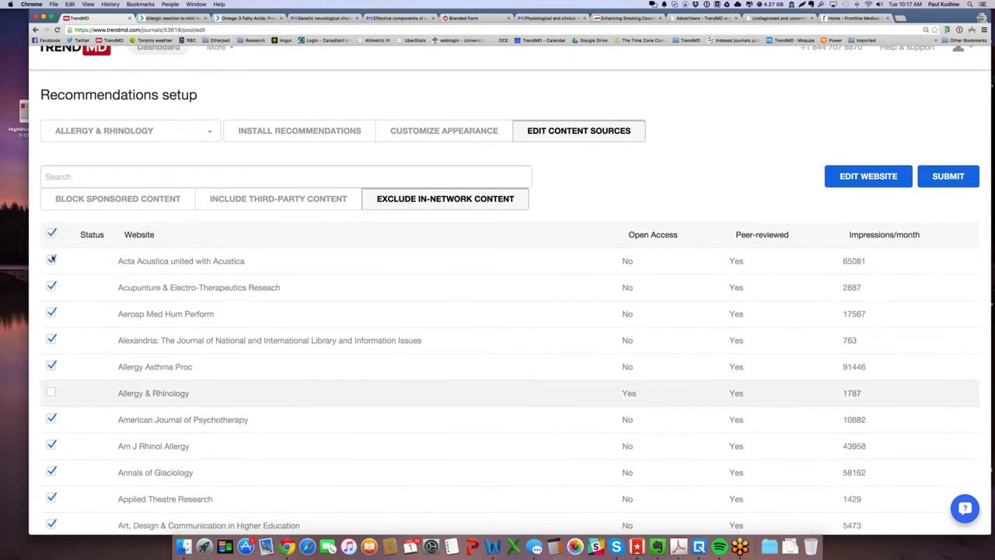
{"action": "left_click", "coordinate": [945, 185]}
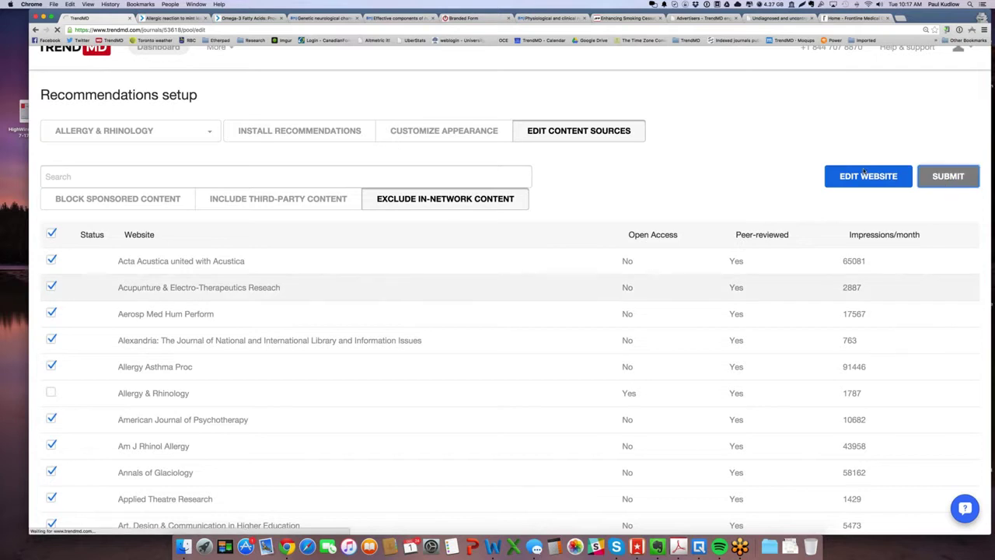
{"action": "scroll", "coordinate": [863, 173], "scroll_direction": "down", "scroll_amount": 1}
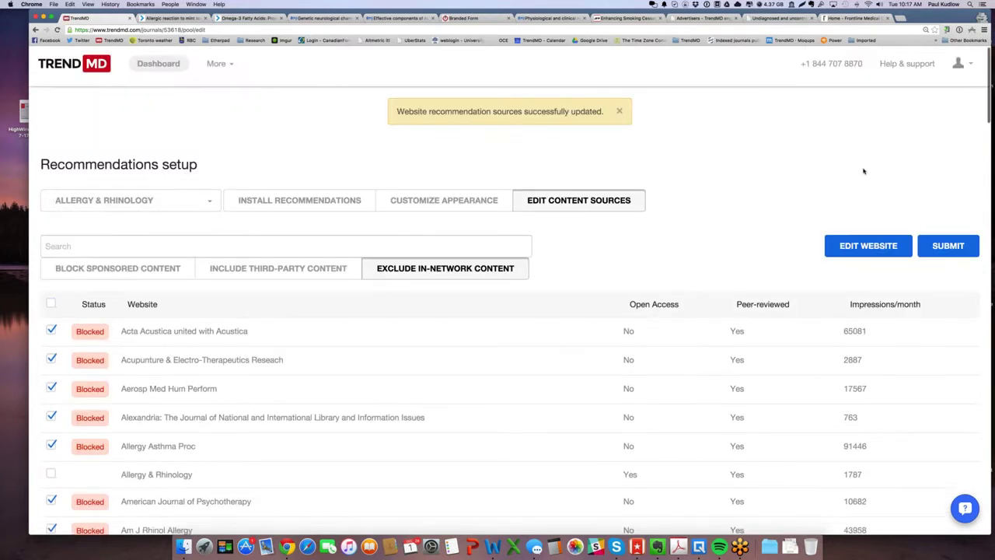
Reload the mint allergy article page and check which journals its "We recommend" links come from
{"action": "left_click", "coordinate": [170, 17]}
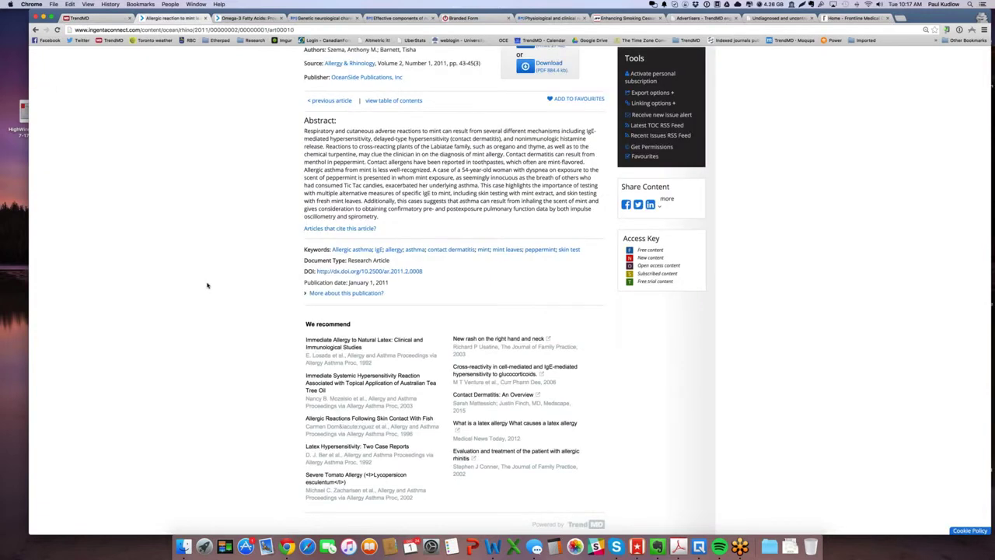
{"action": "scroll", "coordinate": [233, 326], "scroll_direction": "down", "scroll_amount": 1}
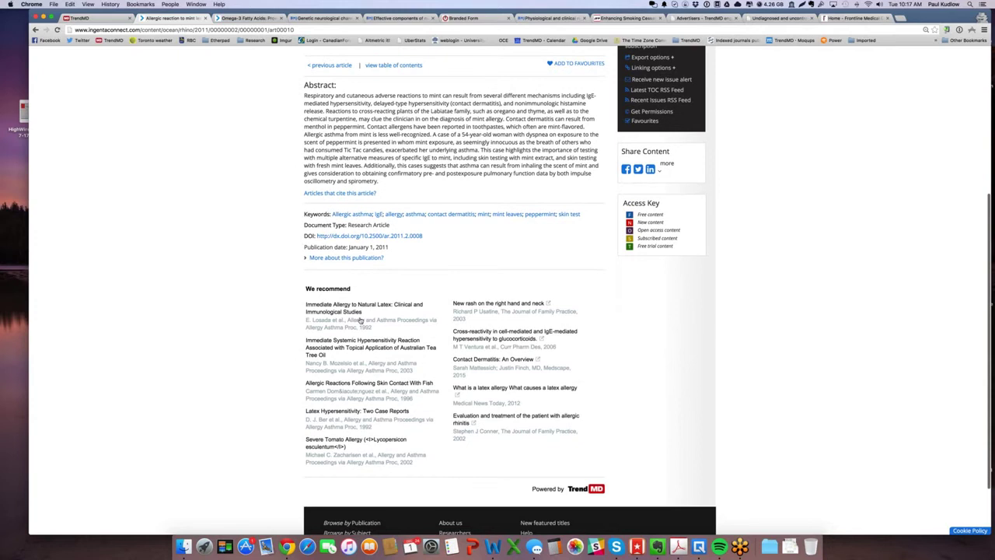
{"action": "key", "text": "super+equal"}
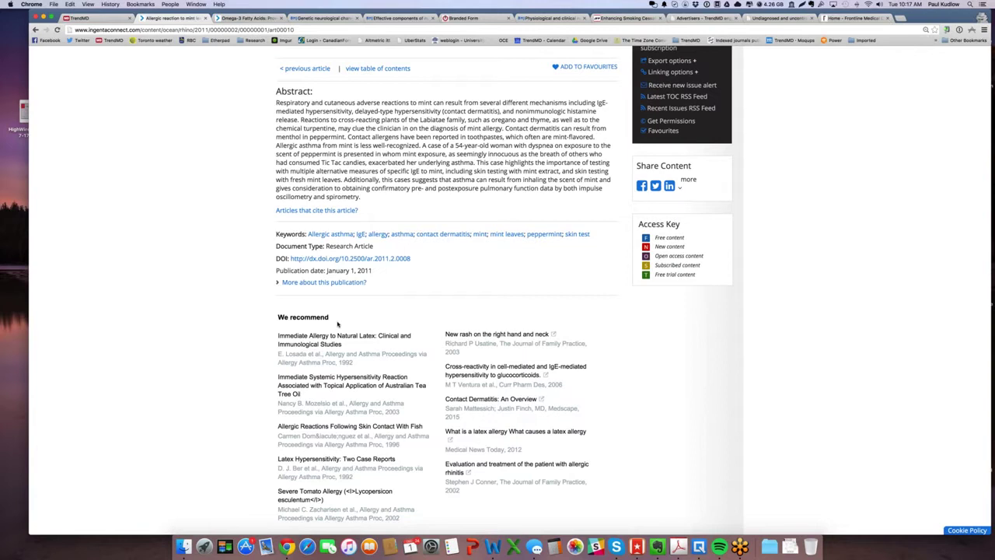
{"action": "scroll", "coordinate": [113, 295], "scroll_direction": "down", "scroll_amount": 1}
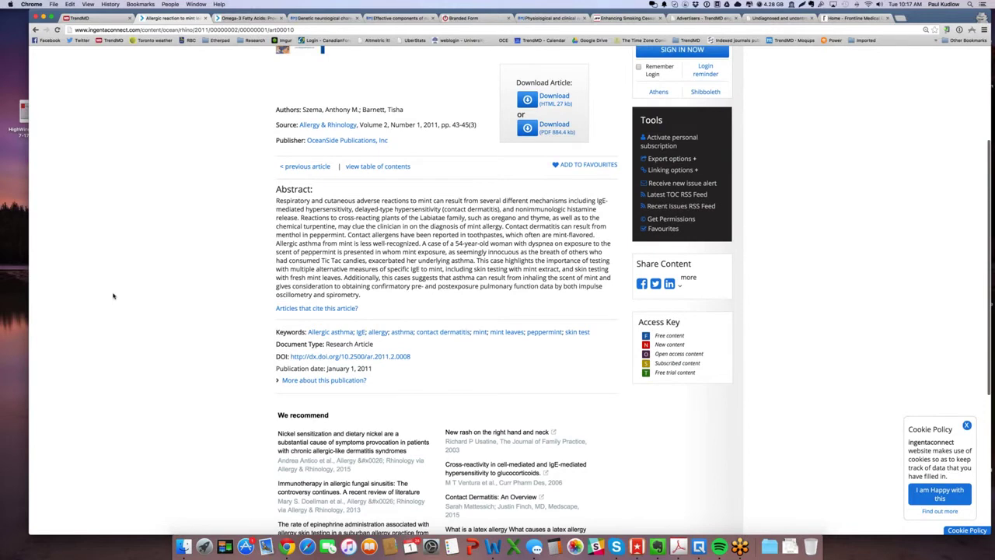
{"action": "scroll", "coordinate": [112, 296], "scroll_direction": "down", "scroll_amount": 1}
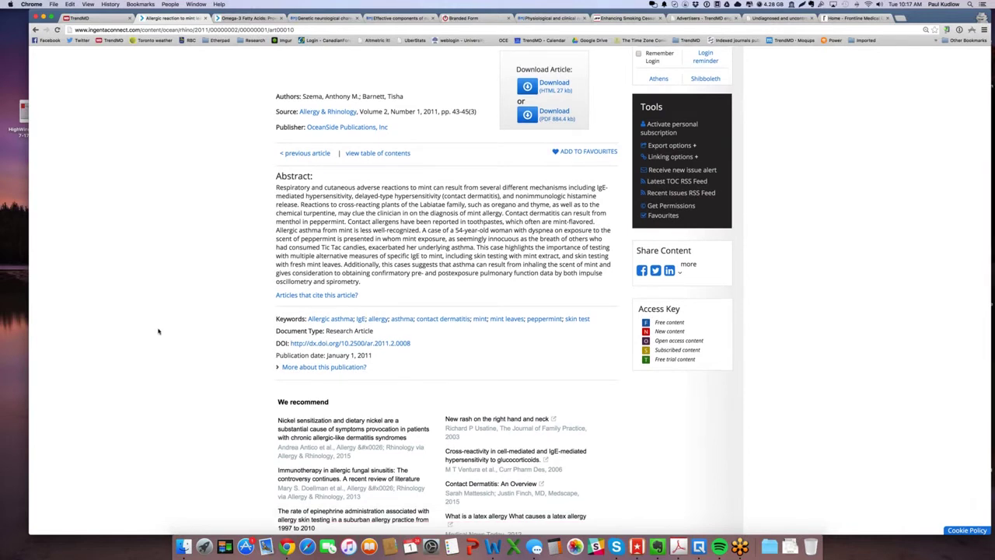
{"action": "scroll", "coordinate": [158, 332], "scroll_direction": "down", "scroll_amount": 4}
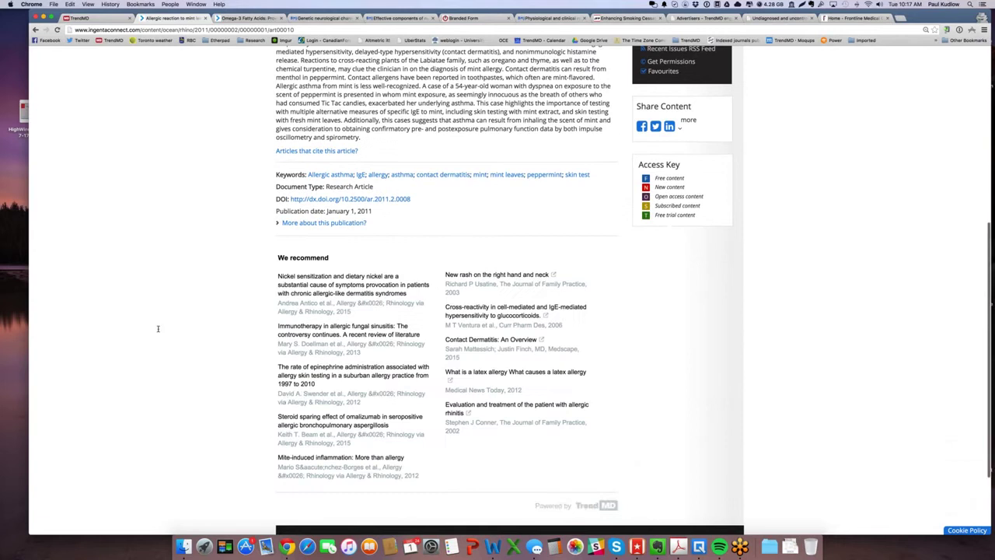
{"action": "scroll", "coordinate": [287, 399], "scroll_direction": "down", "scroll_amount": 1}
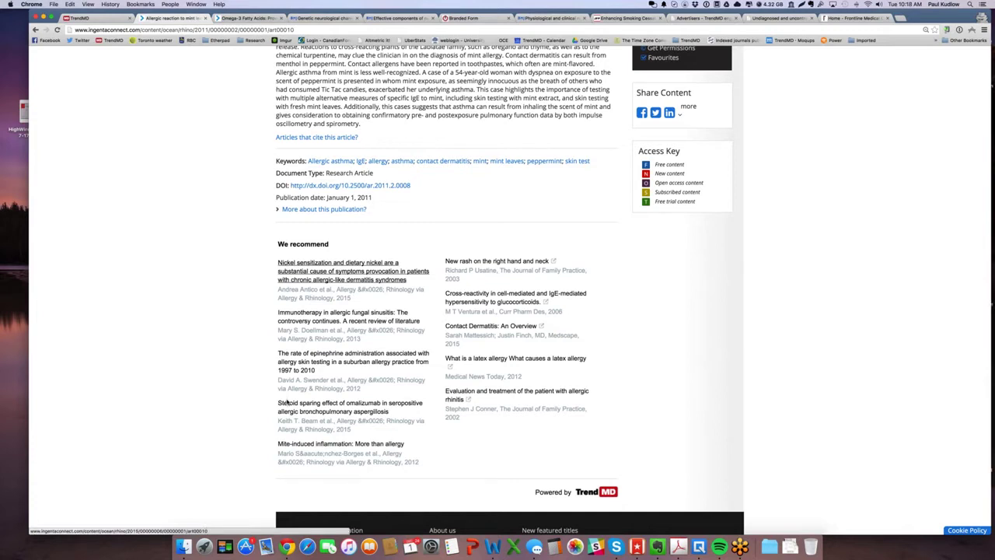
Select every in-network website, including Allergy & Rhinology, for exclusion from the recommendations and submit the selection
{"action": "key", "text": "ctrl+shift+Tab"}
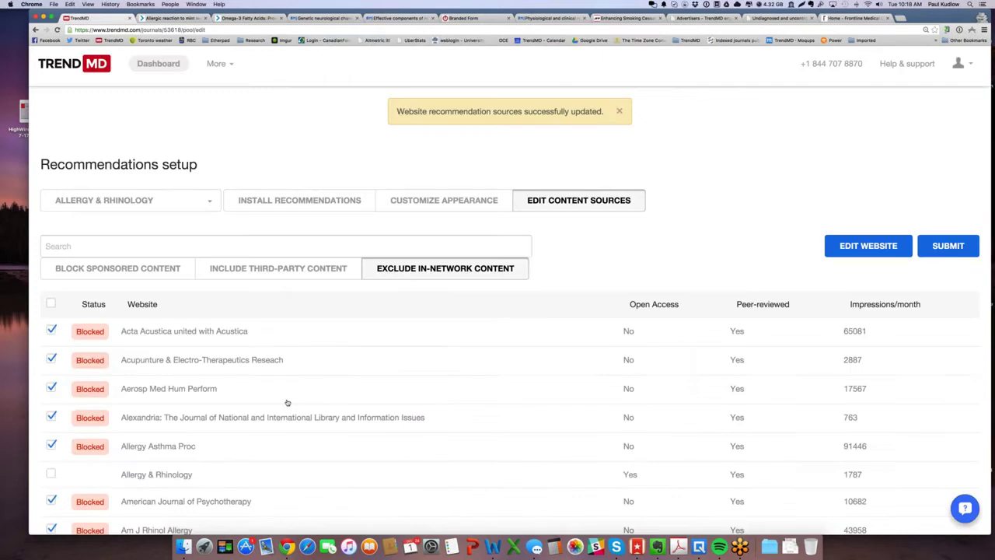
{"action": "left_click", "coordinate": [52, 304]}
{"action": "left_click", "coordinate": [51, 304]}
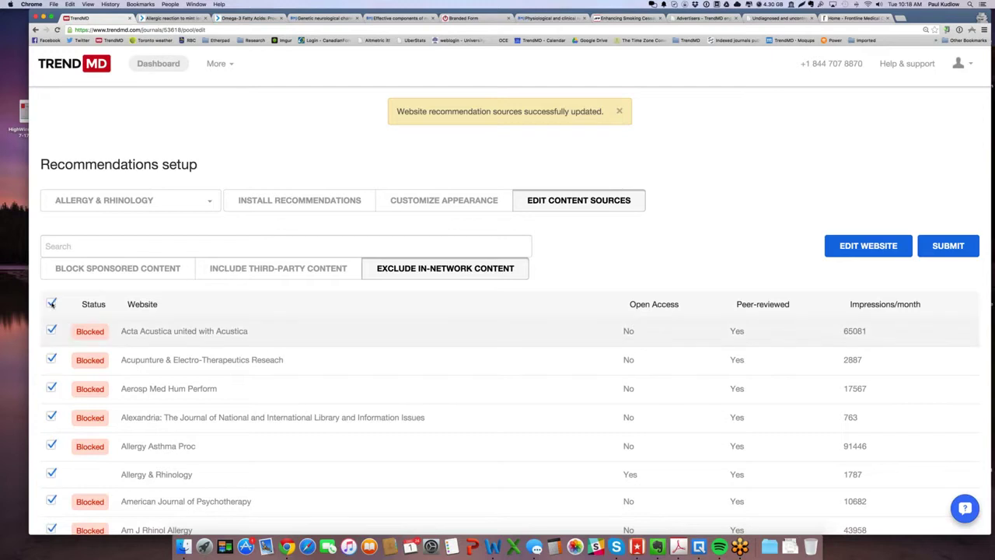
{"action": "left_click", "coordinate": [949, 247]}
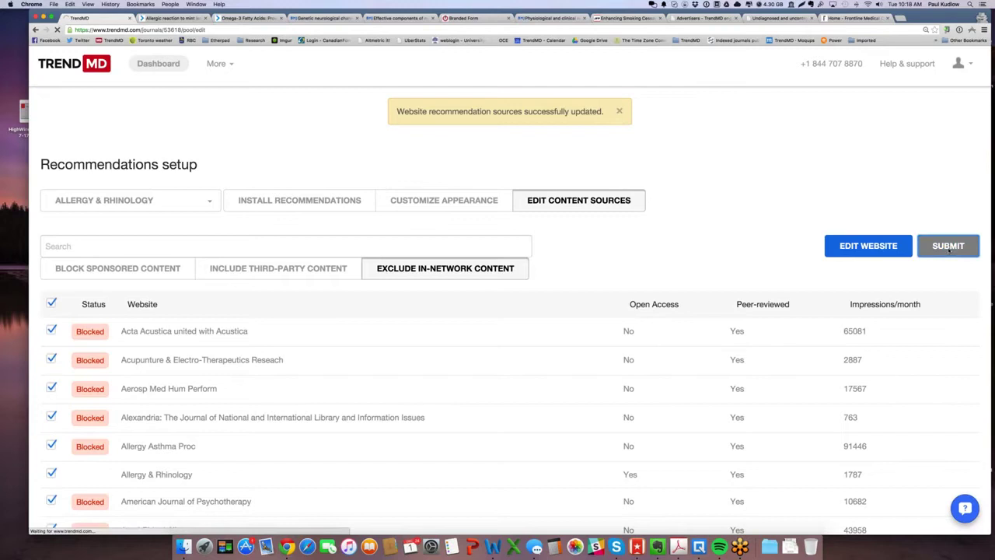
{"action": "left_click", "coordinate": [161, 19]}
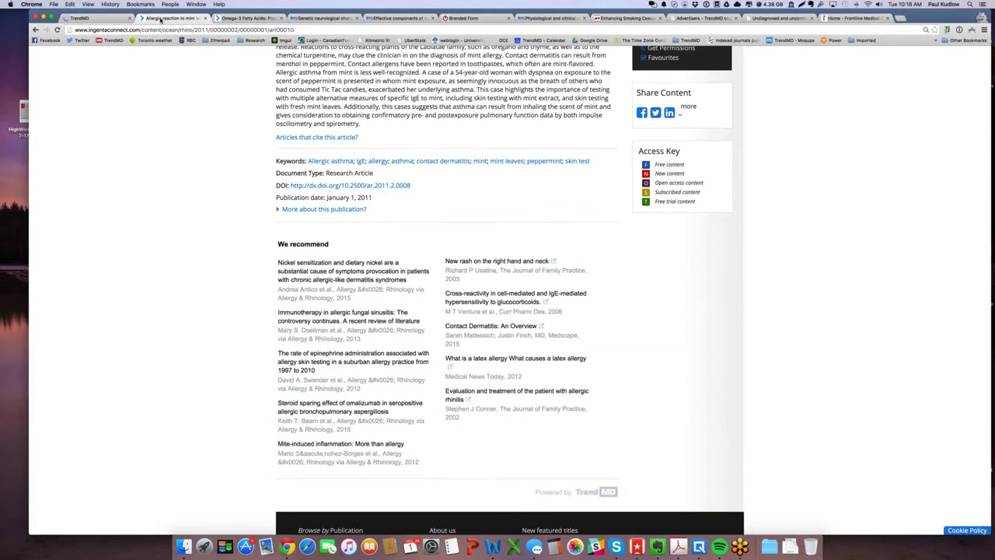
{"action": "left_click", "coordinate": [90, 17]}
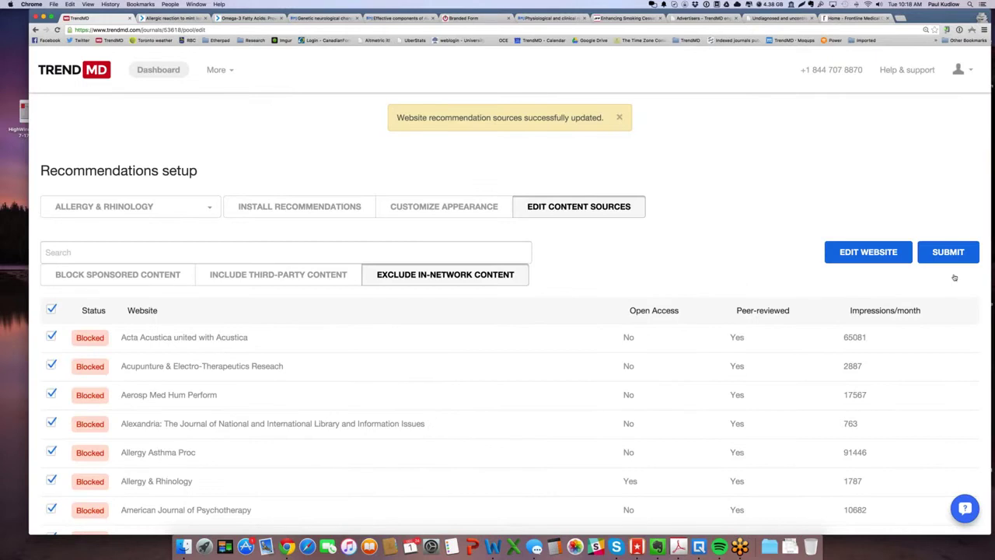
{"action": "left_click", "coordinate": [948, 252]}
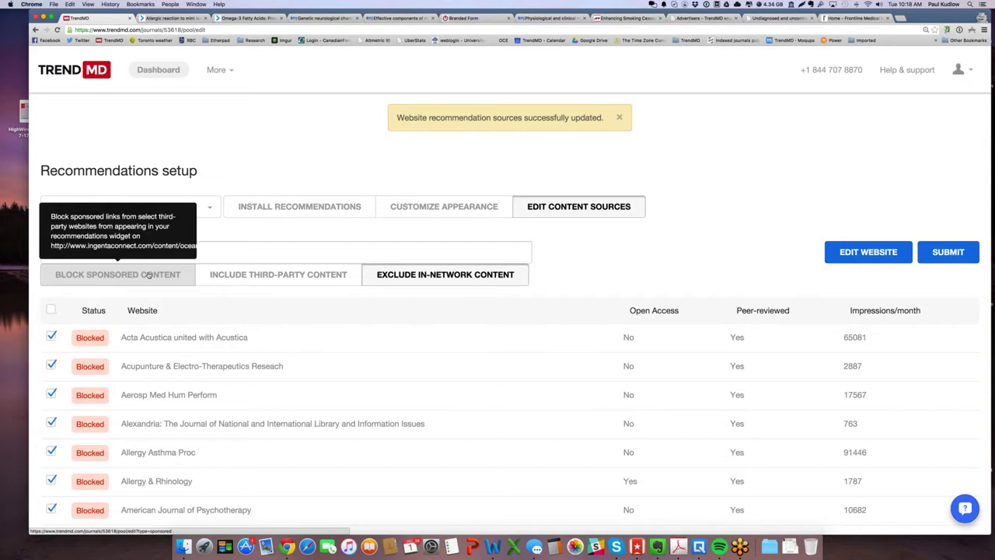
Show the list of websites whose sponsored content can be blocked for Allergy & Rhinology
{"action": "left_click", "coordinate": [127, 273]}
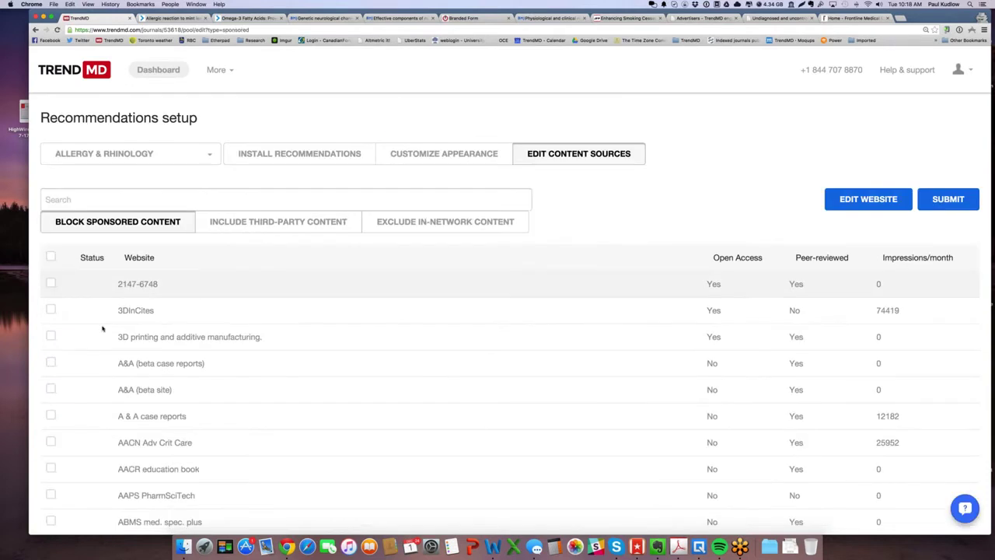
Examine the list of websites whose sponsored content can be blocked for Allergy & Rhinology
{"action": "scroll", "coordinate": [101, 322], "scroll_direction": "down", "scroll_amount": 5}
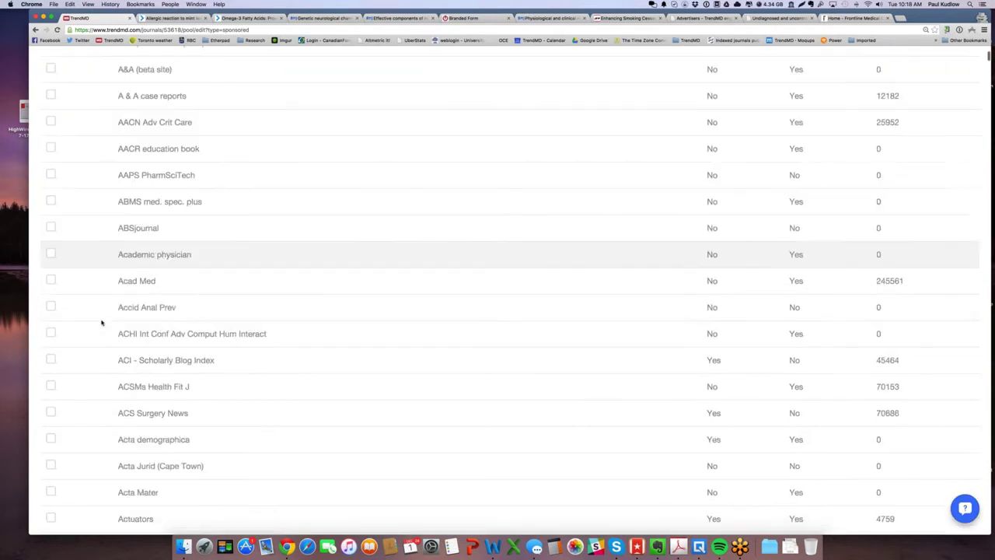
{"action": "scroll", "coordinate": [102, 322], "scroll_direction": "down", "scroll_amount": 10}
{"action": "scroll", "coordinate": [101, 322], "scroll_direction": "down", "scroll_amount": 20}
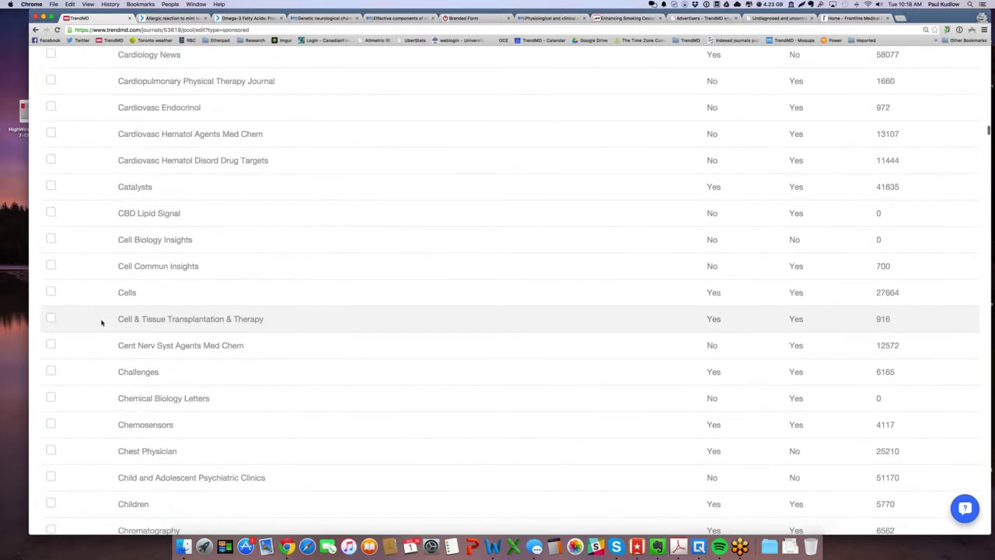
{"action": "scroll", "coordinate": [101, 322], "scroll_direction": "up", "scroll_amount": 20}
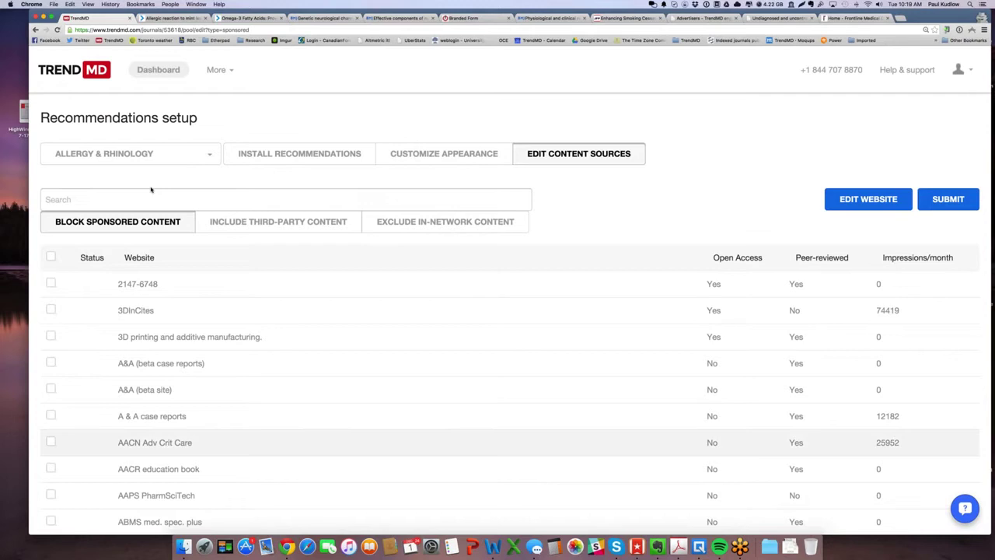
{"action": "scroll", "coordinate": [140, 425], "scroll_direction": "down", "scroll_amount": 1}
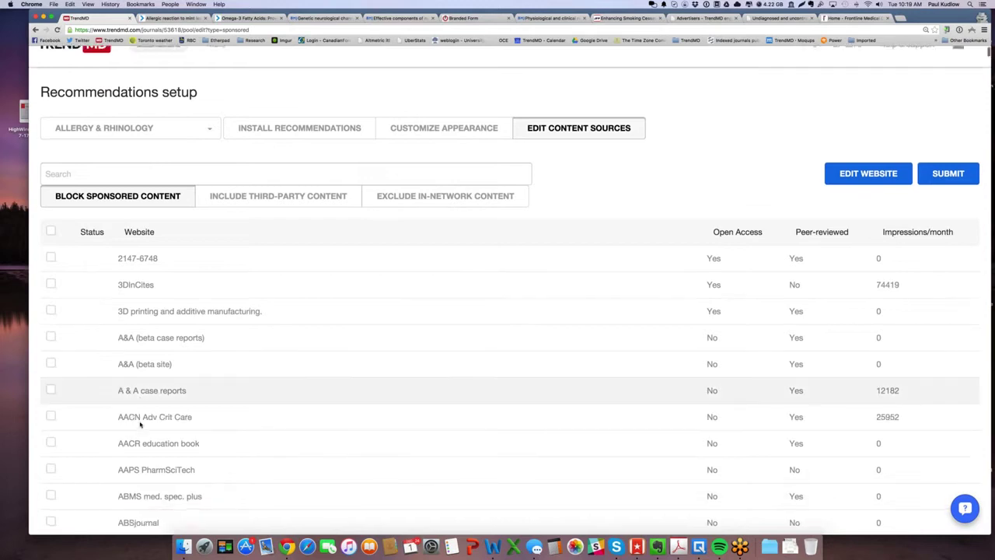
Check the sponsored links on the mint allergy article page and search the list of blockable websites for "meds"
{"action": "left_click", "coordinate": [163, 19]}
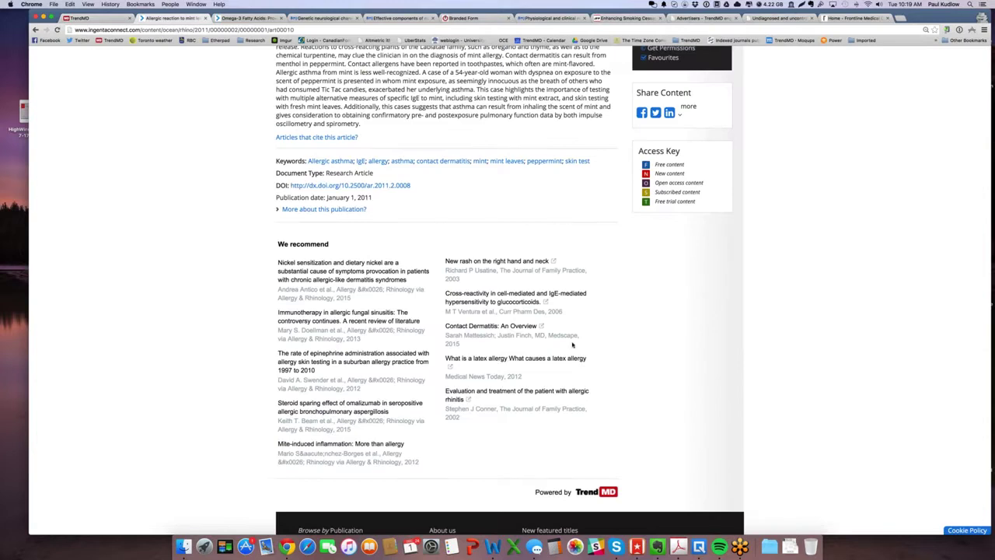
{"action": "key", "text": "ctrl+shift+Tab"}
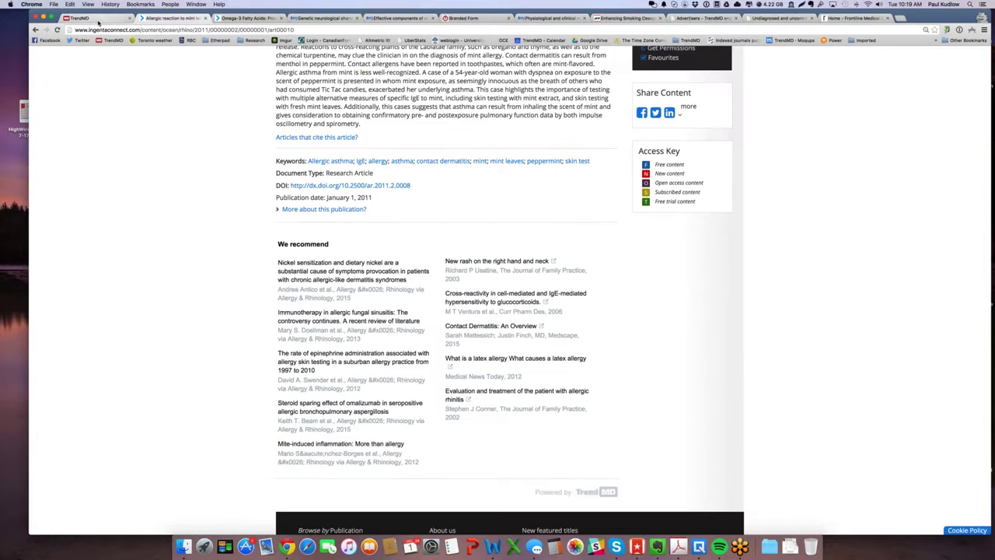
{"action": "key", "text": "super+f"}
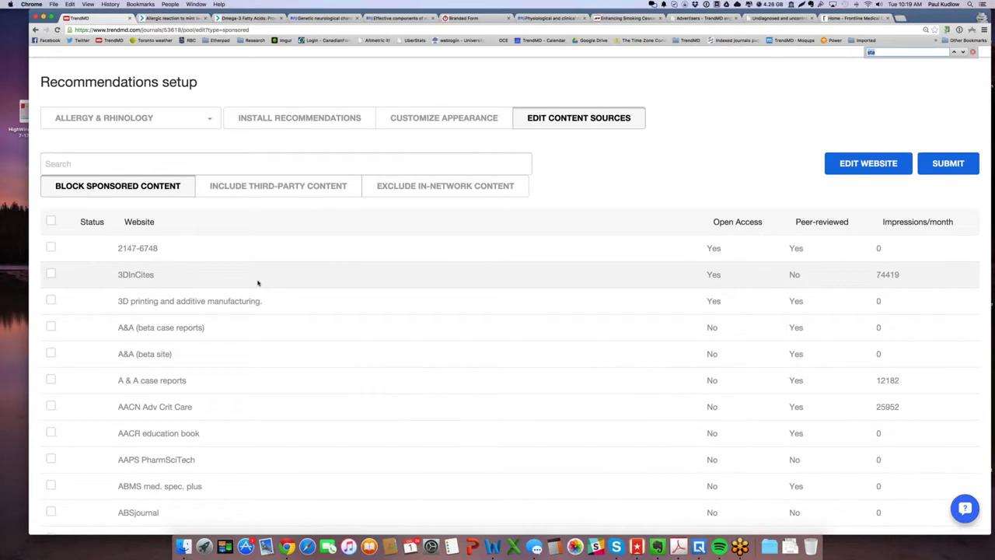
{"action": "type", "text": "meds"}
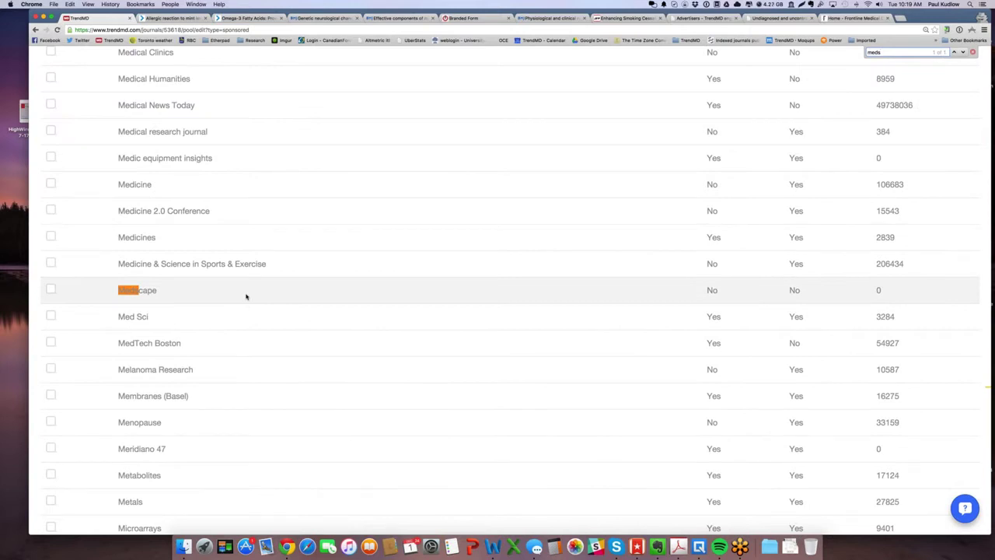
{"action": "scroll", "coordinate": [245, 296], "scroll_direction": "up", "scroll_amount": 15}
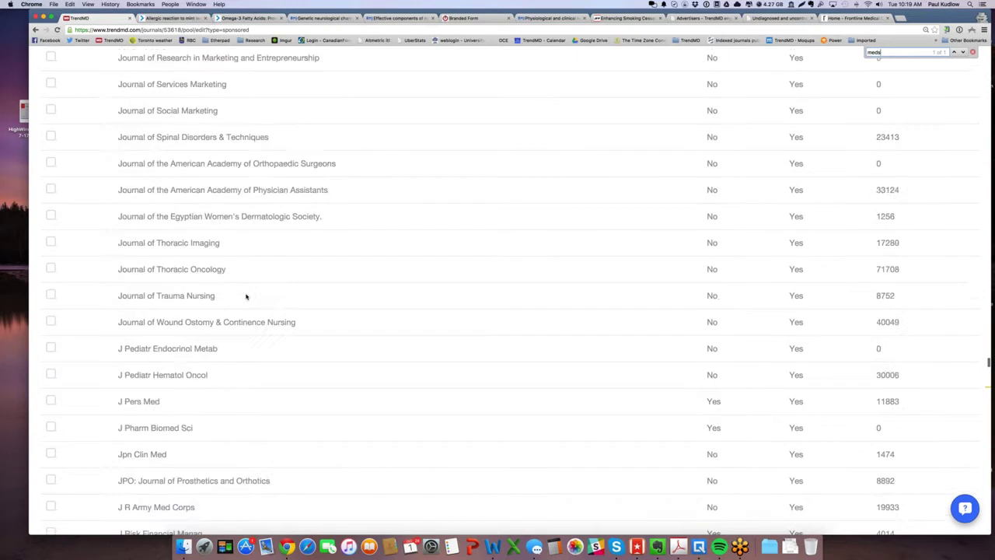
{"action": "scroll", "coordinate": [246, 296], "scroll_direction": "up", "scroll_amount": 10}
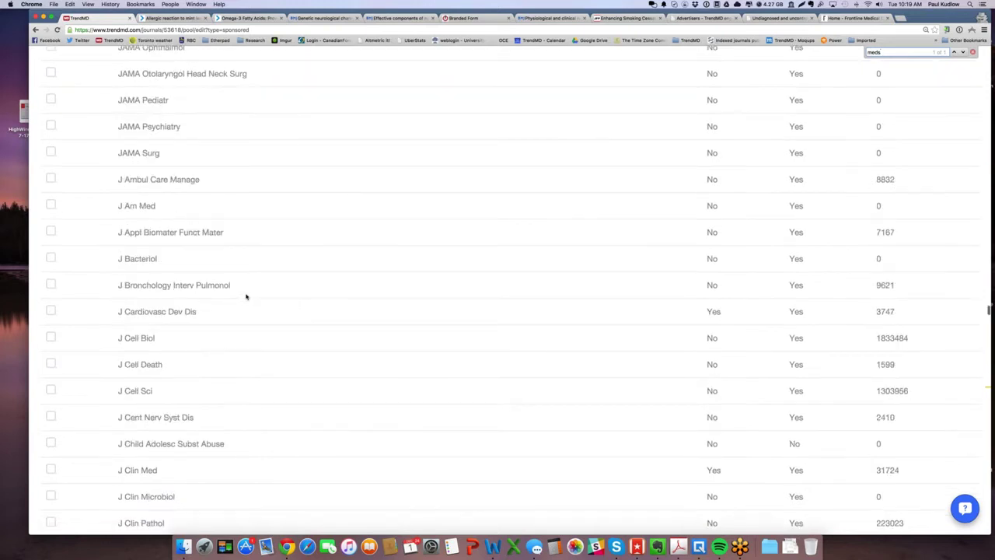
{"action": "scroll", "coordinate": [246, 296], "scroll_direction": "up", "scroll_amount": 20}
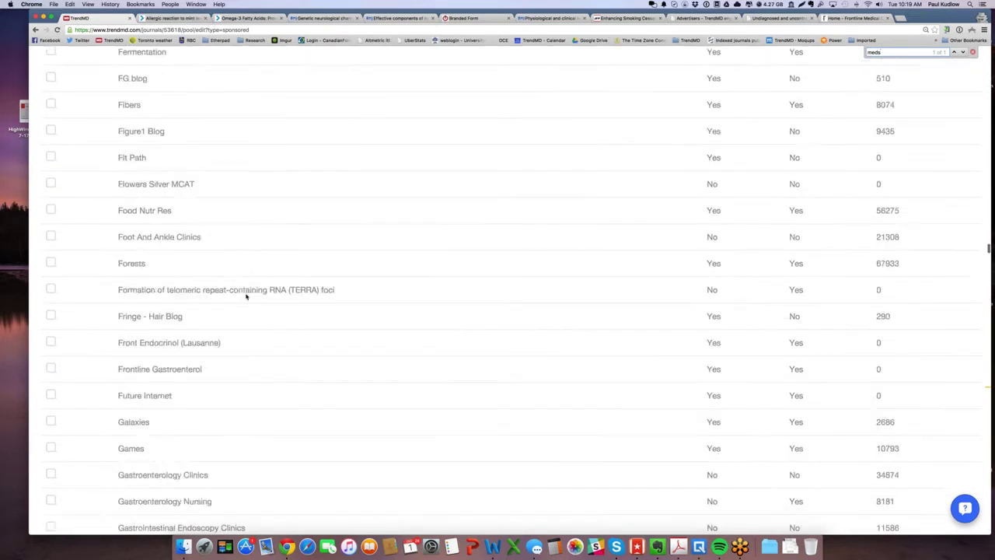
{"action": "scroll", "coordinate": [246, 296], "scroll_direction": "up", "scroll_amount": 15}
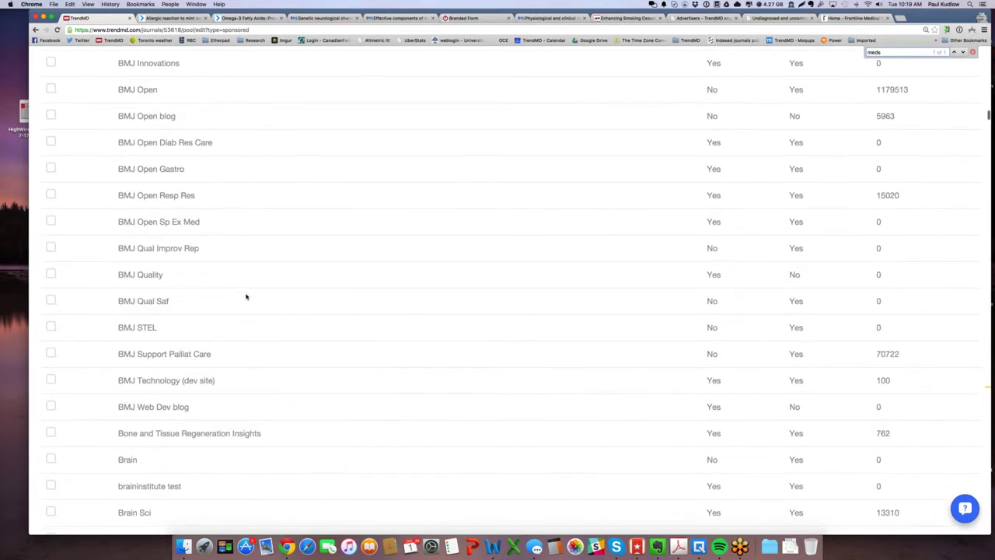
{"action": "scroll", "coordinate": [245, 296], "scroll_direction": "up", "scroll_amount": 20}
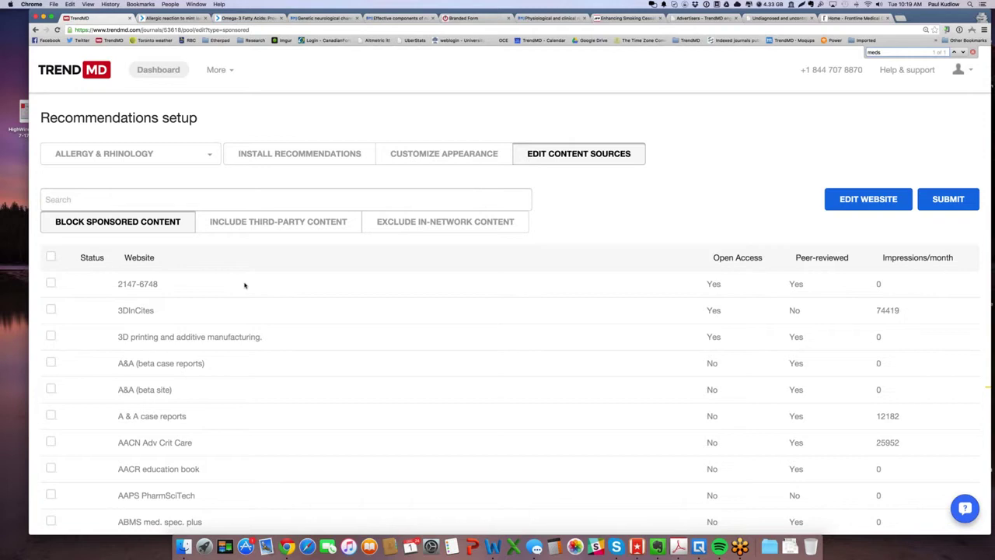
Switch to the TrendMD sales deck in Google Slides and show its Pricing slide
{"action": "key", "text": "ctrl+Left"}
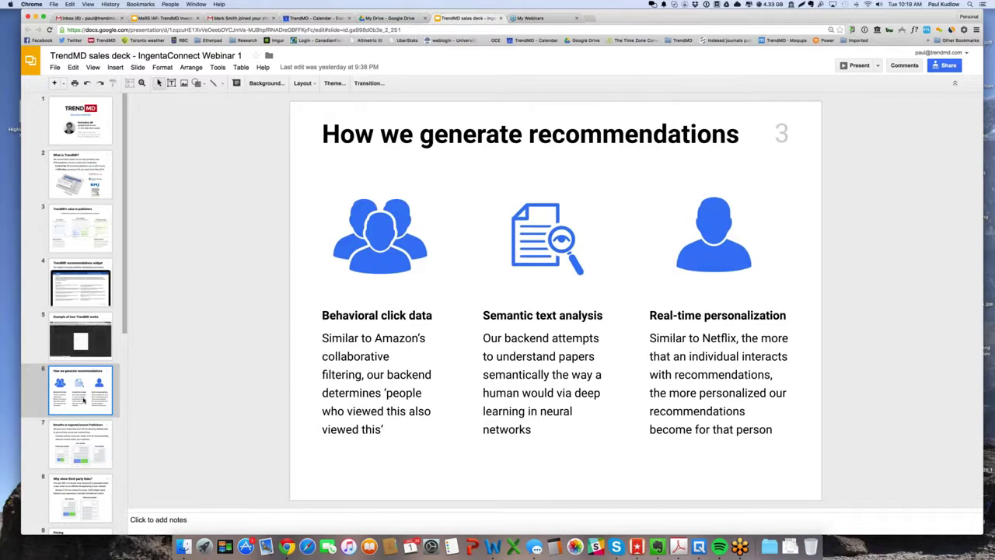
{"action": "scroll", "coordinate": [83, 401], "scroll_direction": "down", "scroll_amount": 3}
{"action": "left_click", "coordinate": [68, 479]}
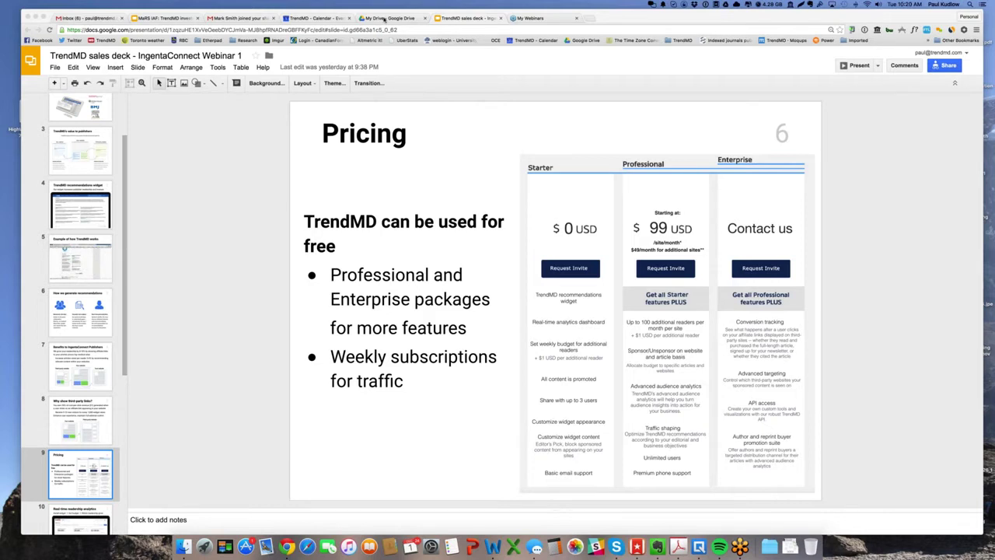
Switch back to TrendMD and return to the sponsored article list in the Allergy & Rhinology statistics
{"action": "key", "text": "ctrl+Right"}
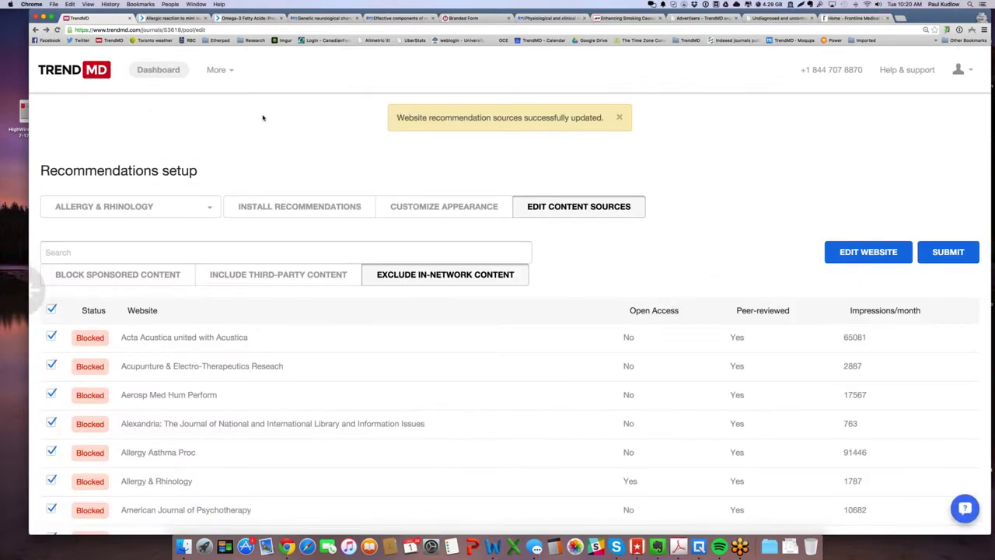
{"action": "scroll", "coordinate": [332, 139], "scroll_direction": "down", "scroll_amount": 1}
{"action": "scroll", "coordinate": [401, 160], "scroll_direction": "left", "scroll_amount": 3}
{"action": "scroll", "coordinate": [402, 159], "scroll_direction": "down", "scroll_amount": 3}
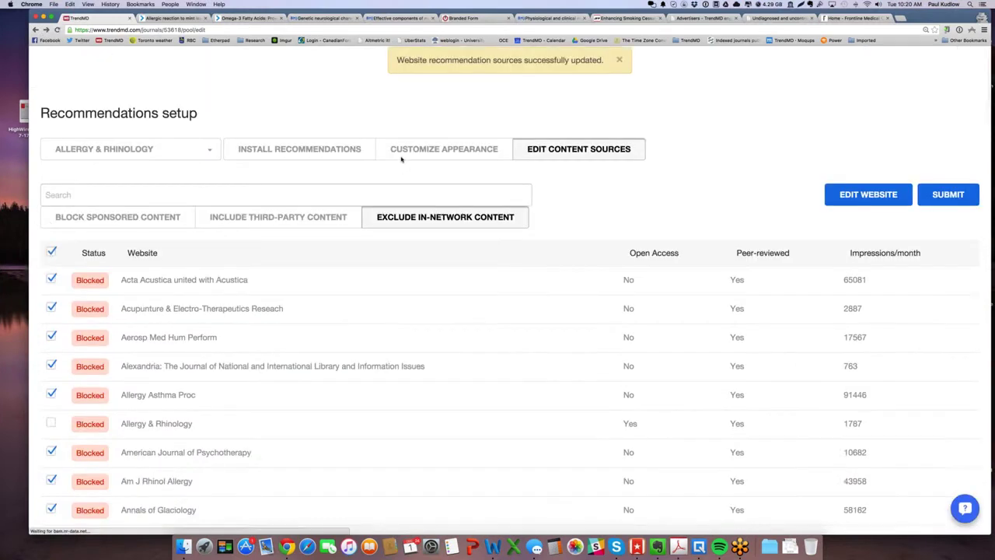
{"action": "scroll", "coordinate": [401, 160], "scroll_direction": "left", "scroll_amount": 3}
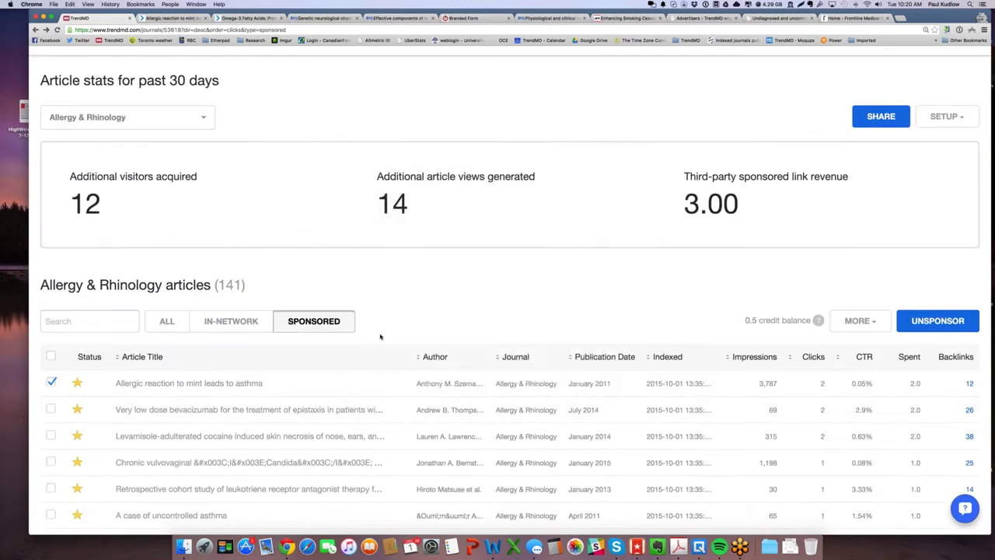
Show the Mark as Editor's choice option for "Allergic reaction to mint leads to asthma" and view the recommendations on that article's page
{"action": "left_click", "coordinate": [53, 381]}
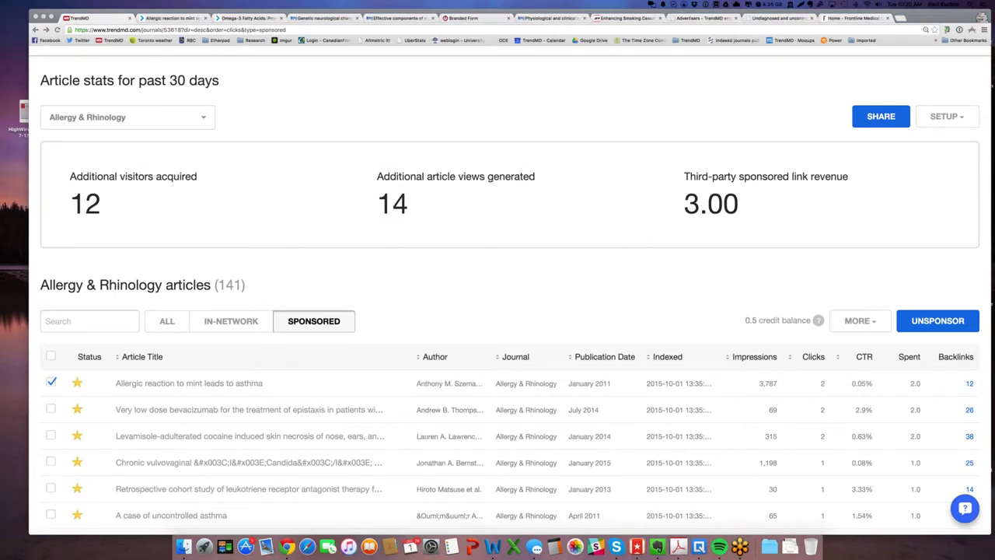
{"action": "left_click", "coordinate": [858, 320]}
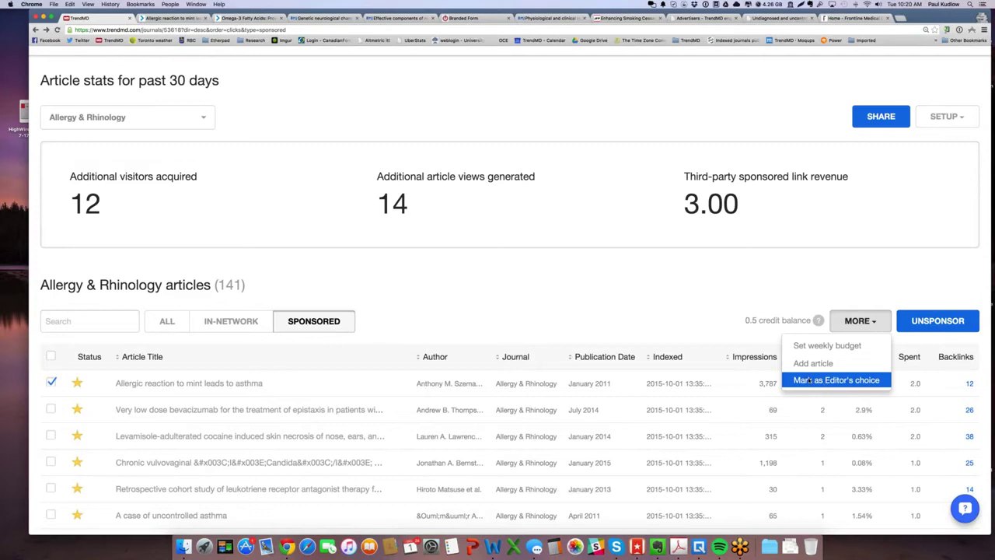
{"action": "left_click", "coordinate": [154, 19]}
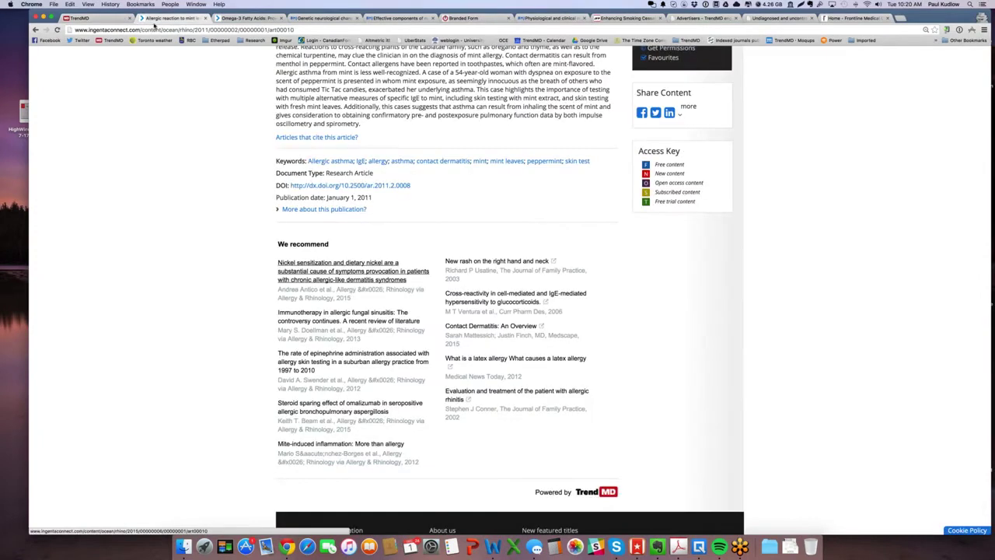
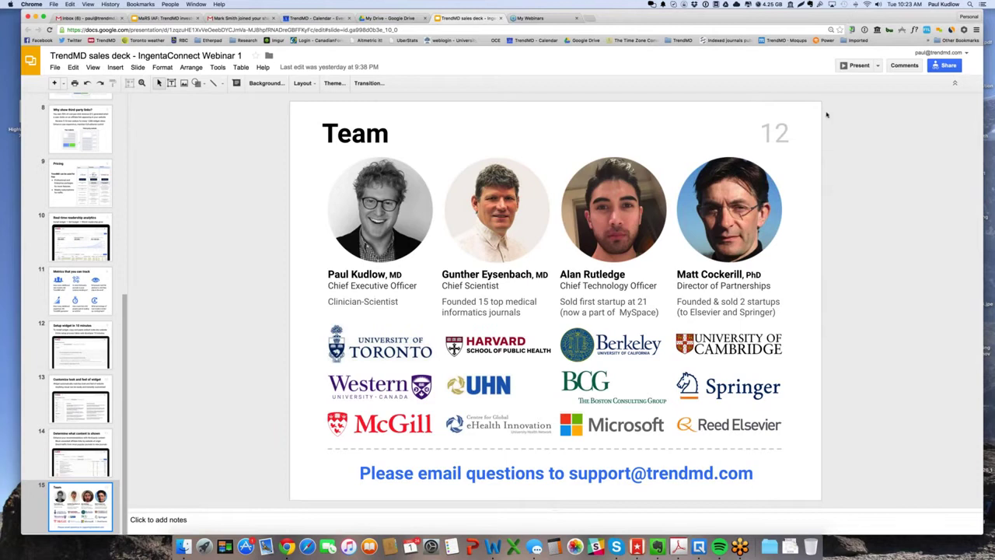
Switch from the slide deck to TrendMD and compare the Allergy & Rhinology statistics with the mint allergy article's recommended links
{"action": "key", "text": "ctrl+Right"}
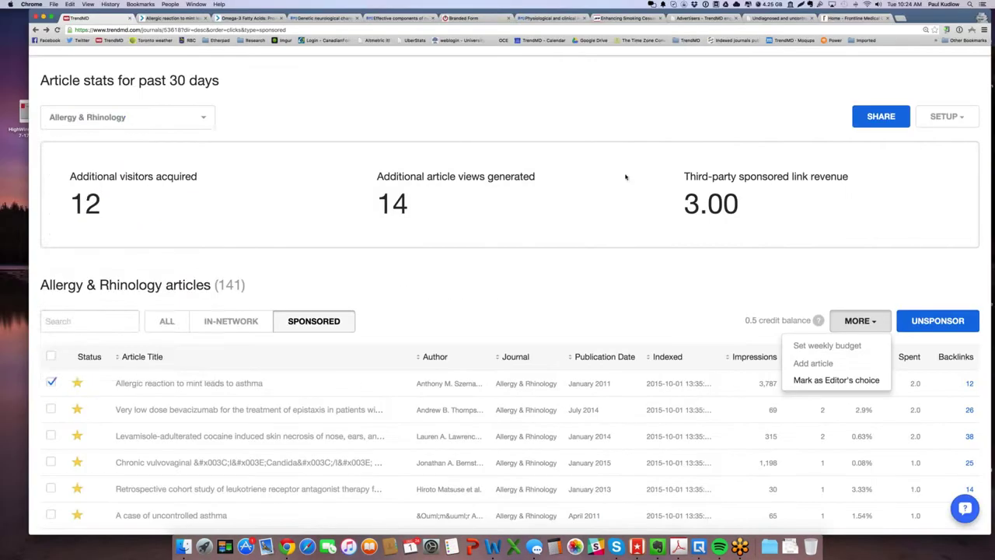
{"action": "left_click", "coordinate": [128, 117]}
{"action": "left_click", "coordinate": [842, 144]}
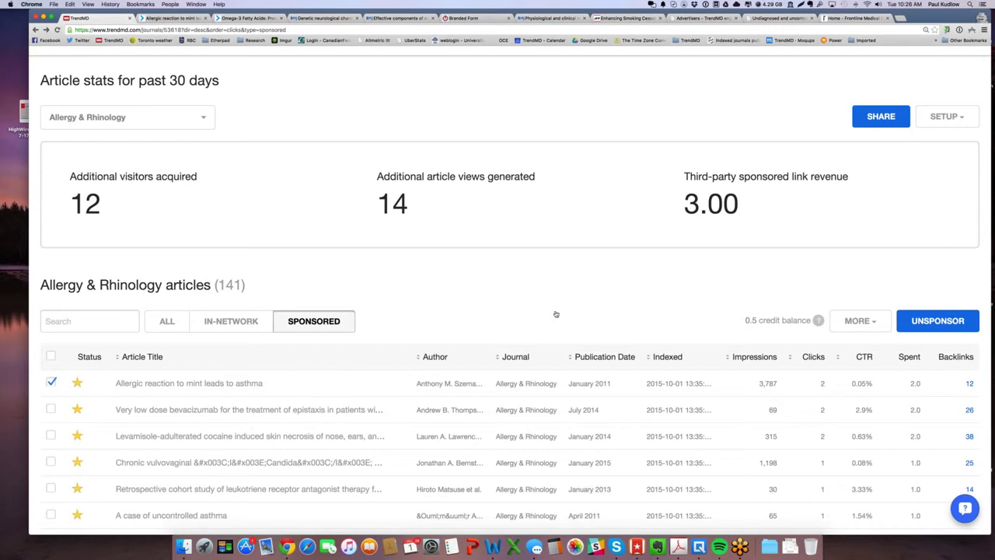
{"action": "left_click", "coordinate": [171, 17]}
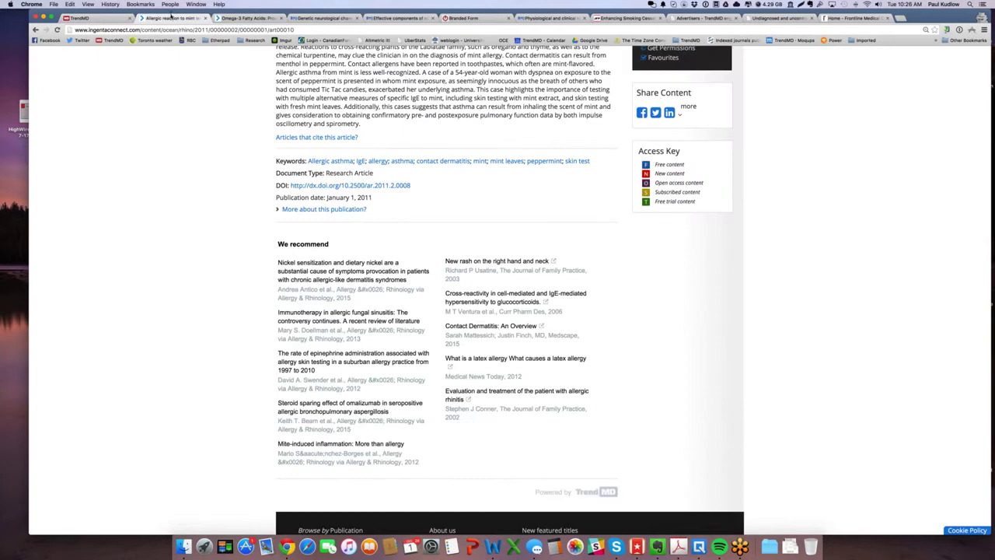
{"action": "left_click", "coordinate": [94, 18]}
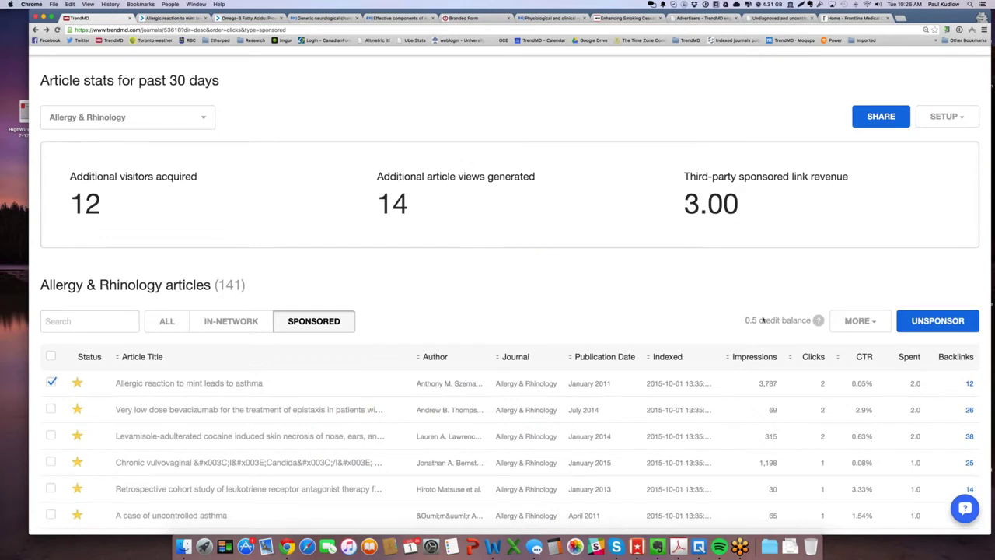
Show the article statistics for all websites and examine the breakdown of additional visitors acquired
{"action": "mouse_move", "coordinate": [162, 216]}
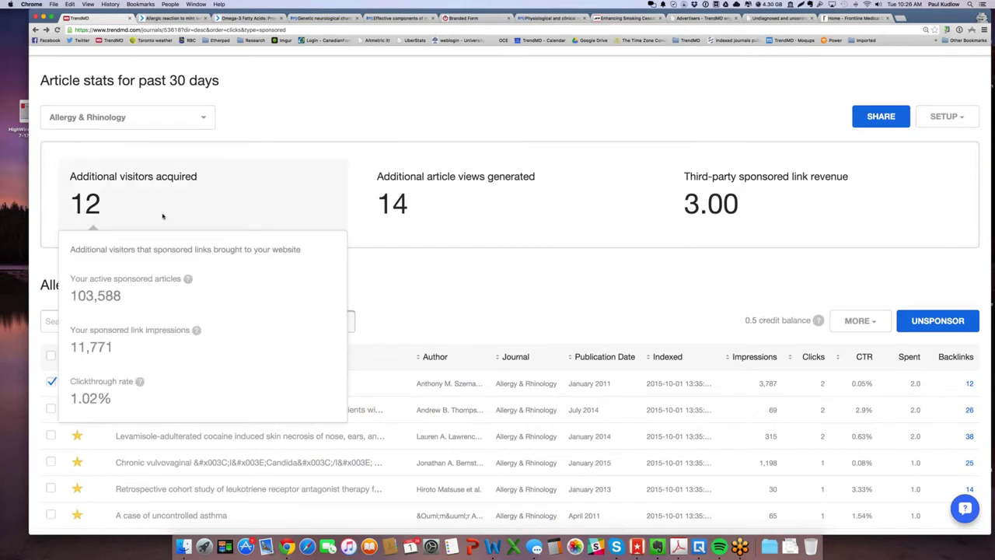
{"action": "left_click", "coordinate": [147, 118]}
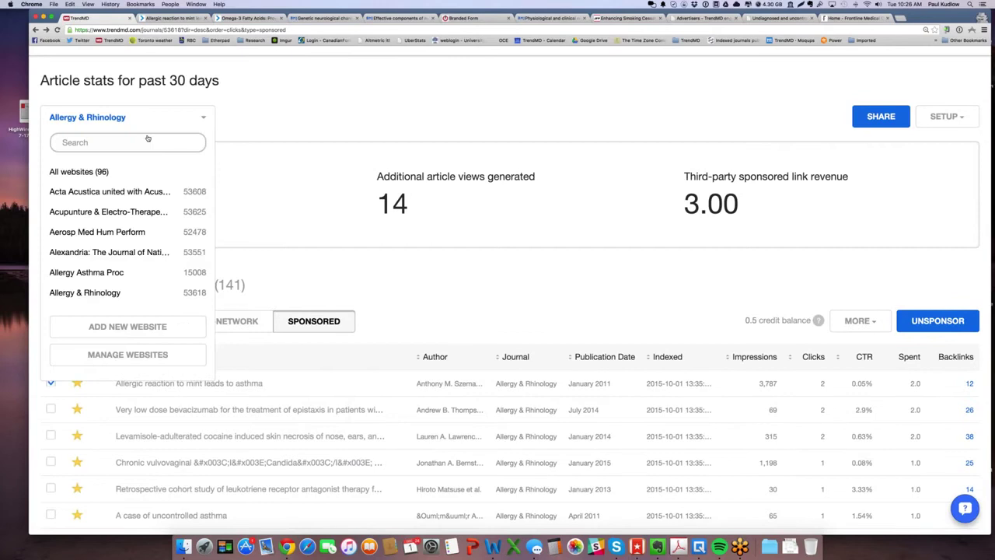
{"action": "left_click", "coordinate": [116, 171]}
{"action": "mouse_move", "coordinate": [307, 168]}
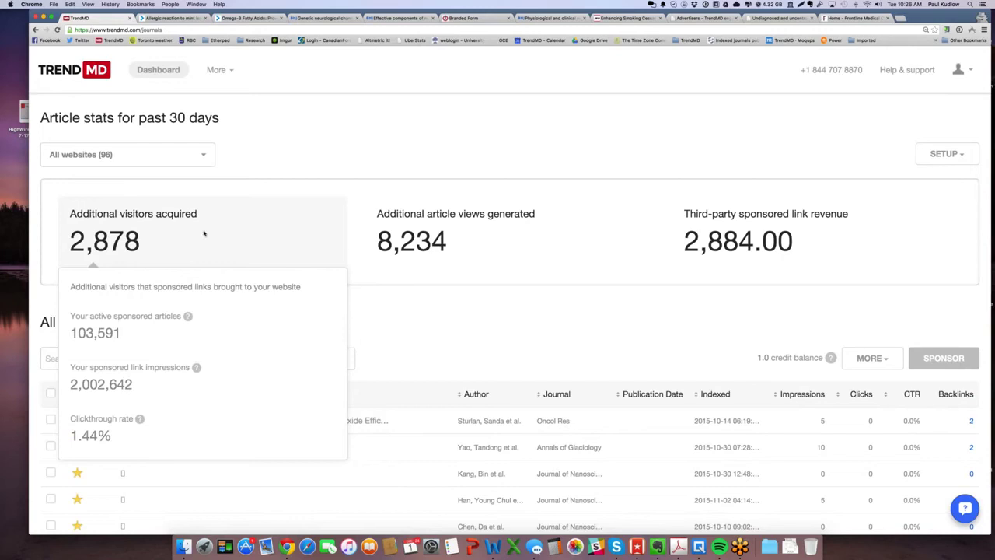
{"action": "left_click", "coordinate": [204, 233]}
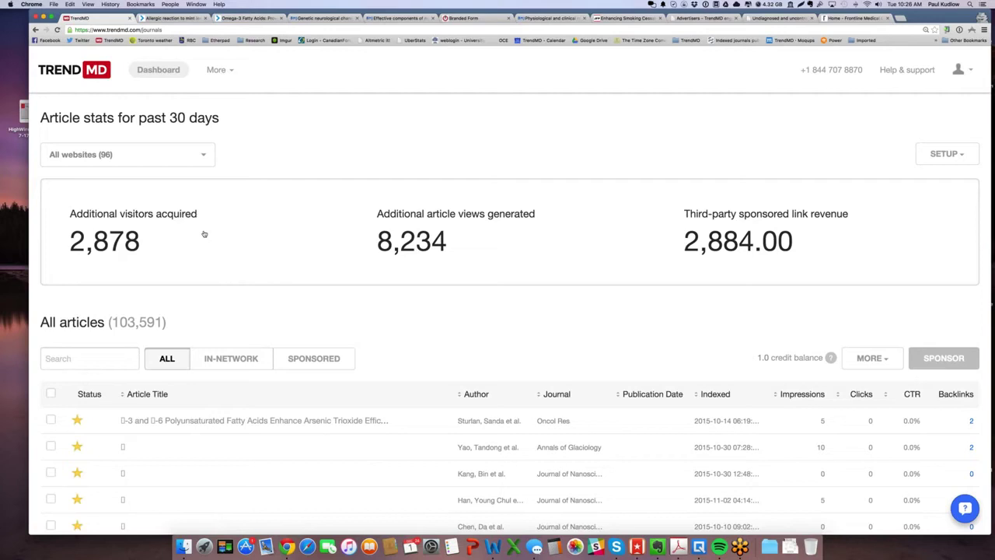
Show the article statistics for the Cell Med website and examine its additional visitors acquired
{"action": "left_click", "coordinate": [199, 154]}
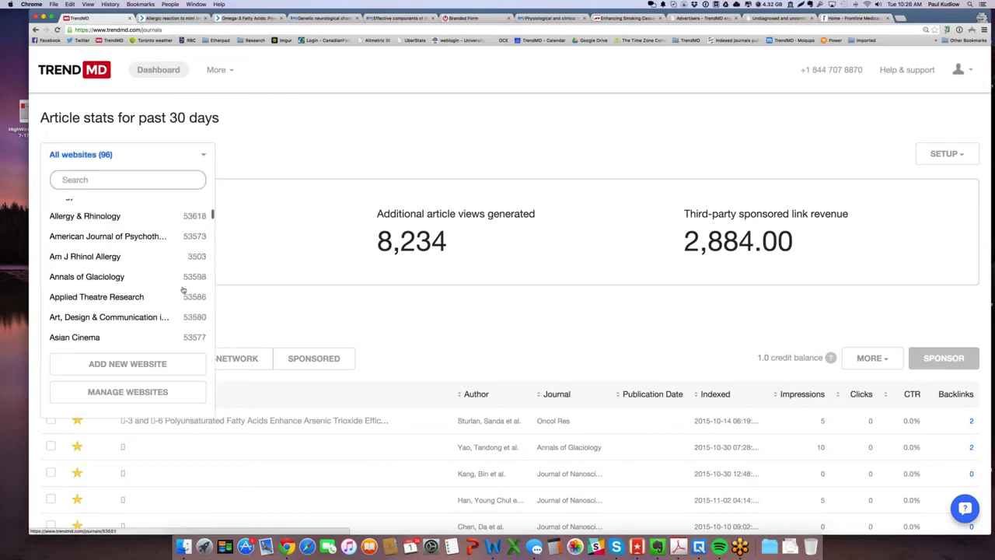
{"action": "scroll", "coordinate": [184, 290], "scroll_direction": "down", "scroll_amount": 5}
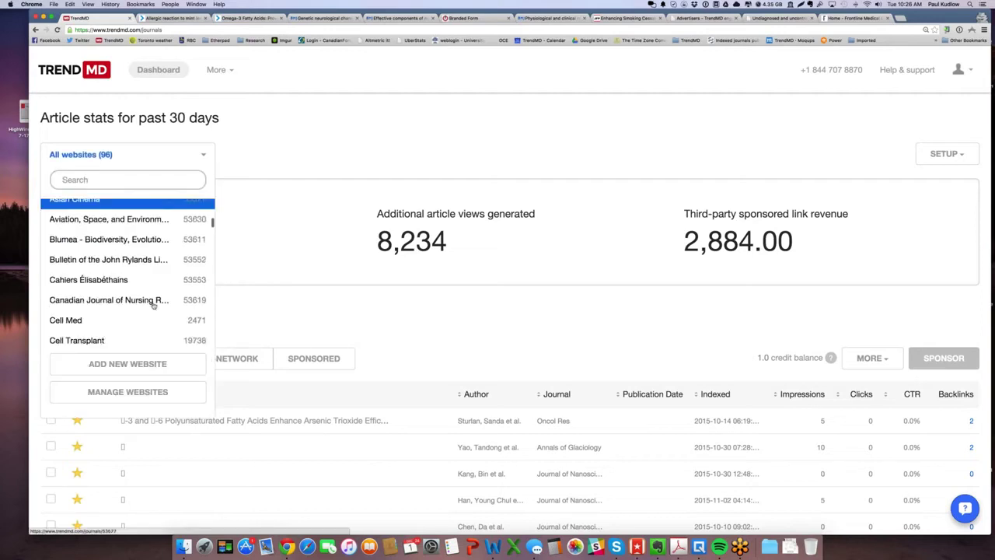
{"action": "scroll", "coordinate": [153, 304], "scroll_direction": "down", "scroll_amount": 1}
{"action": "left_click", "coordinate": [145, 308]}
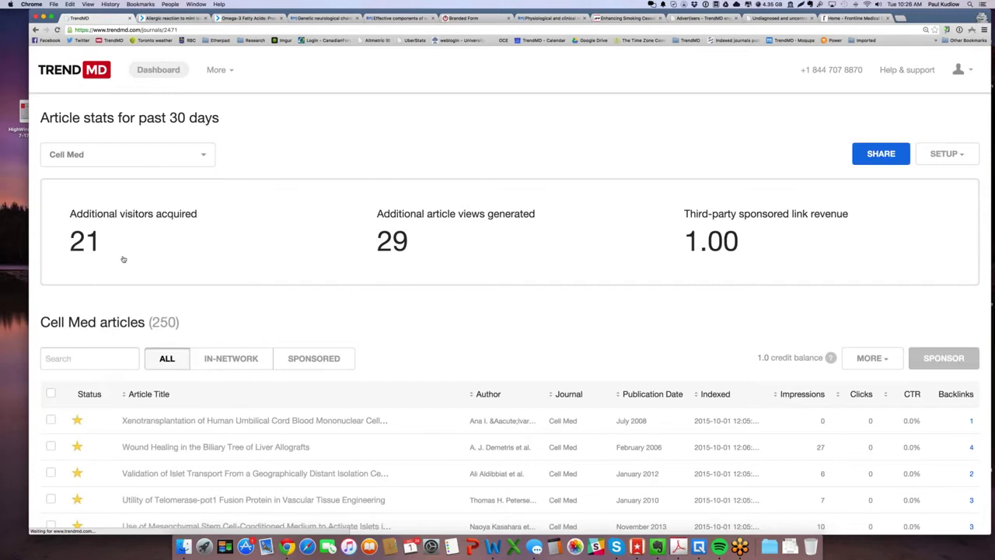
{"action": "mouse_move", "coordinate": [123, 259]}
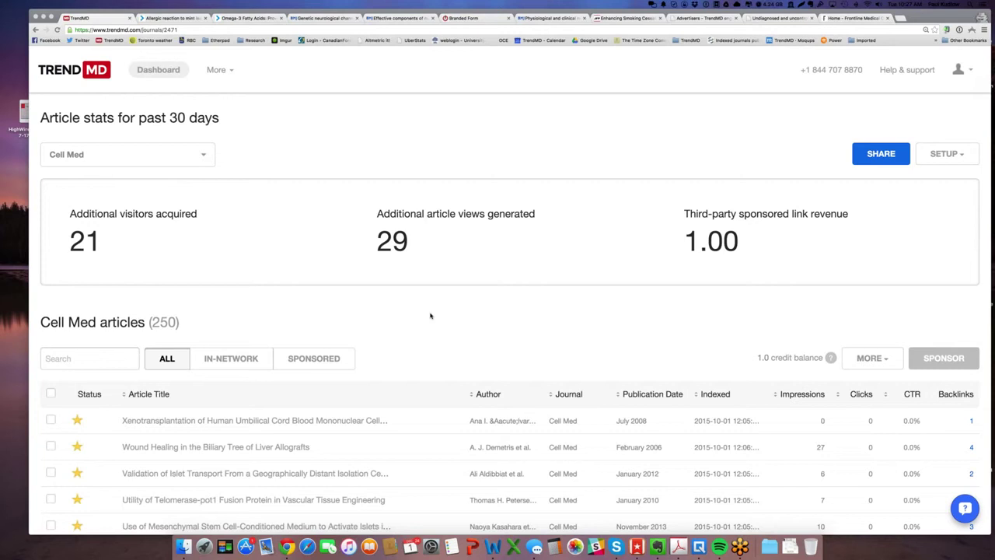
{"action": "left_click", "coordinate": [110, 240]}
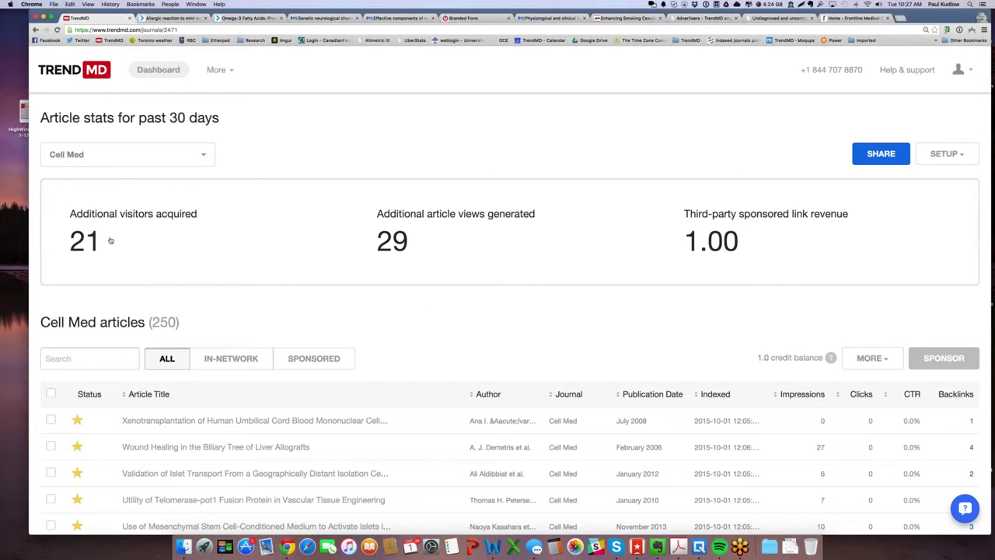
Limit the Cell Med article list to sponsored results and sort it by clicks, highest first
{"action": "left_click", "coordinate": [111, 241]}
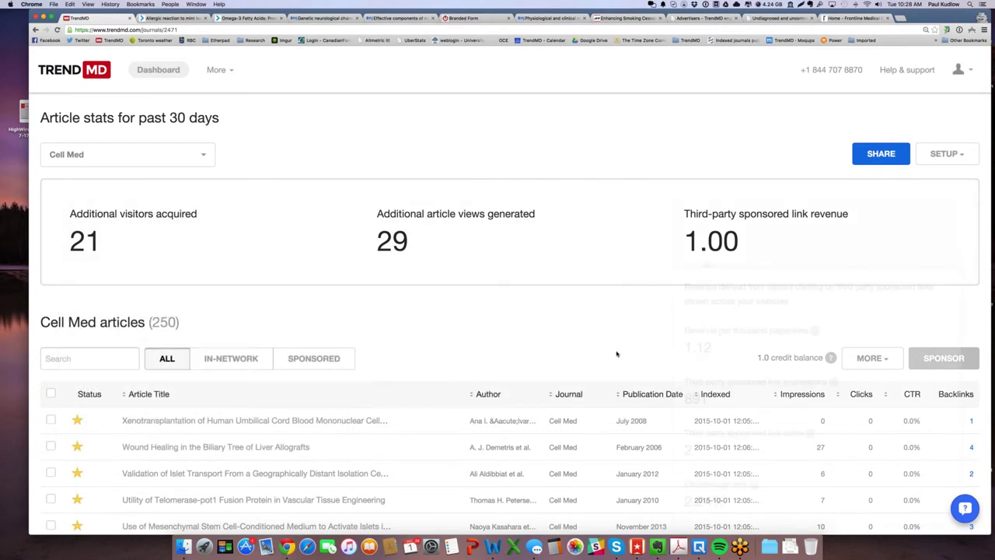
{"action": "scroll", "coordinate": [617, 354], "scroll_direction": "down", "scroll_amount": 1}
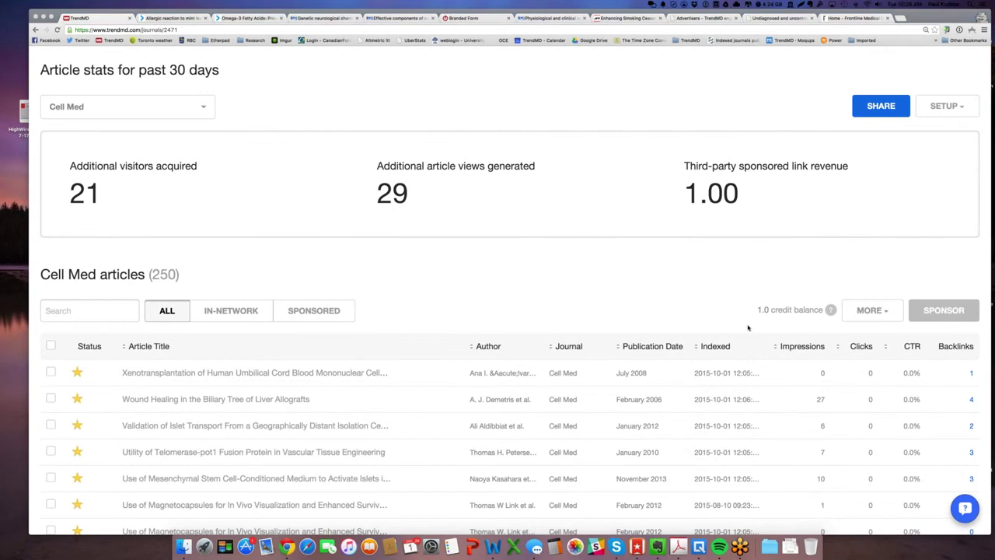
{"action": "left_click", "coordinate": [863, 347]}
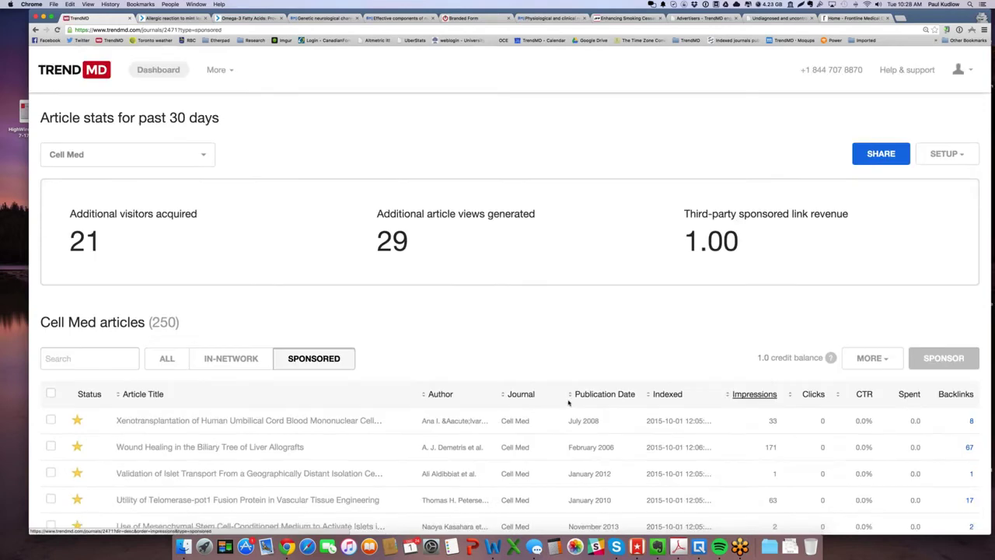
{"action": "scroll", "coordinate": [811, 386], "scroll_direction": "down", "scroll_amount": 1}
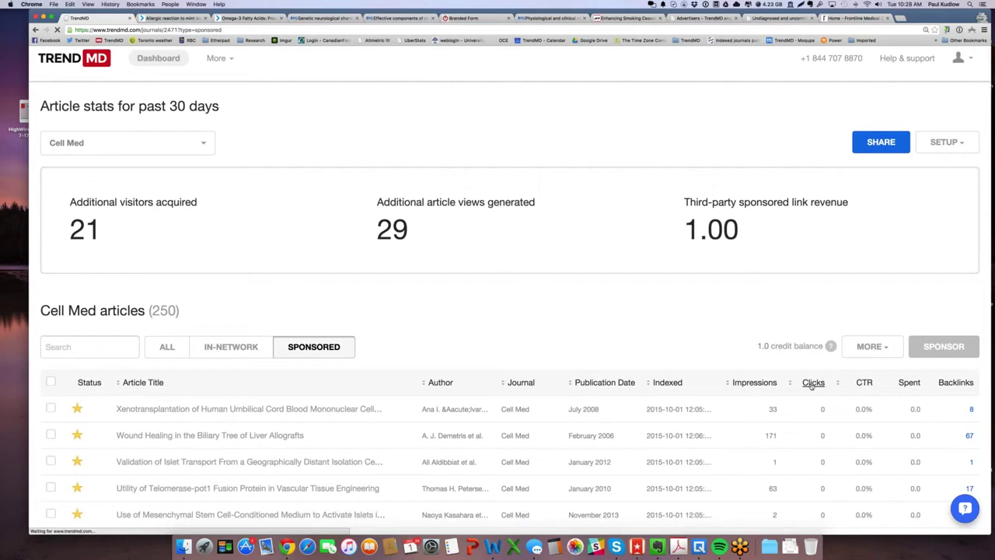
{"action": "scroll", "coordinate": [811, 386], "scroll_direction": "down", "scroll_amount": 1}
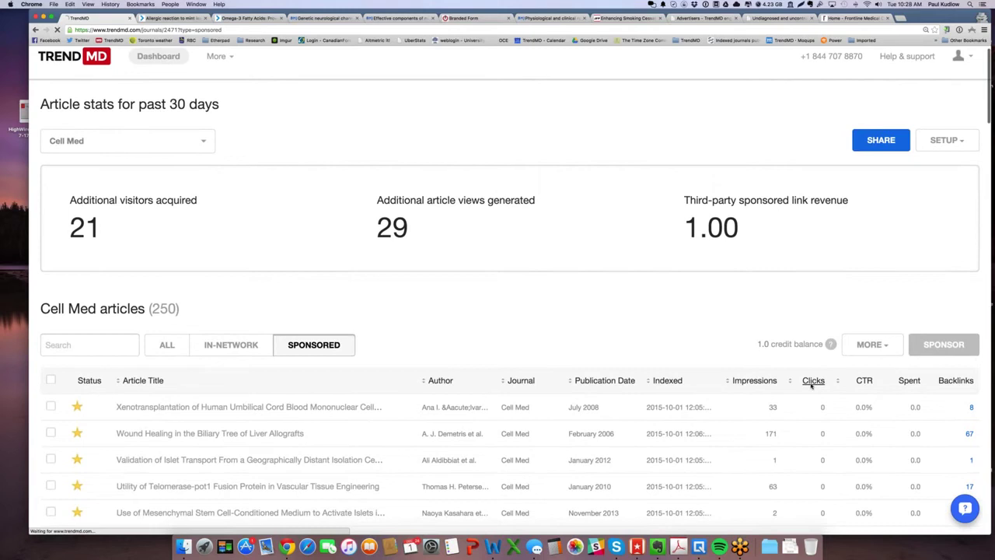
{"action": "left_click", "coordinate": [812, 383]}
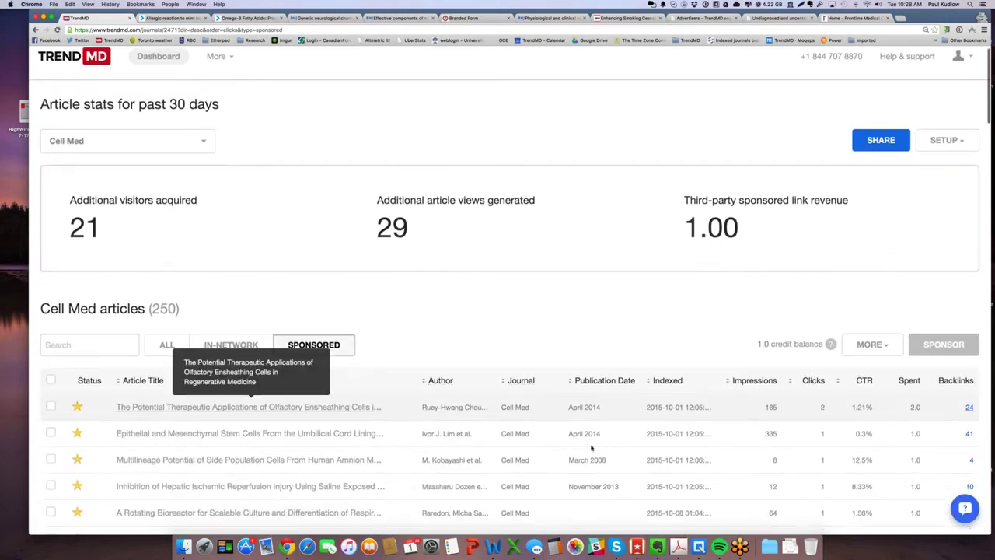
View the sponsored backlinks of "The Potential Therapeutic Applications of Olfactory Ensheathing Cells in Regenerative Medicine", then return to the Cell Med article list
{"action": "left_click", "coordinate": [969, 407]}
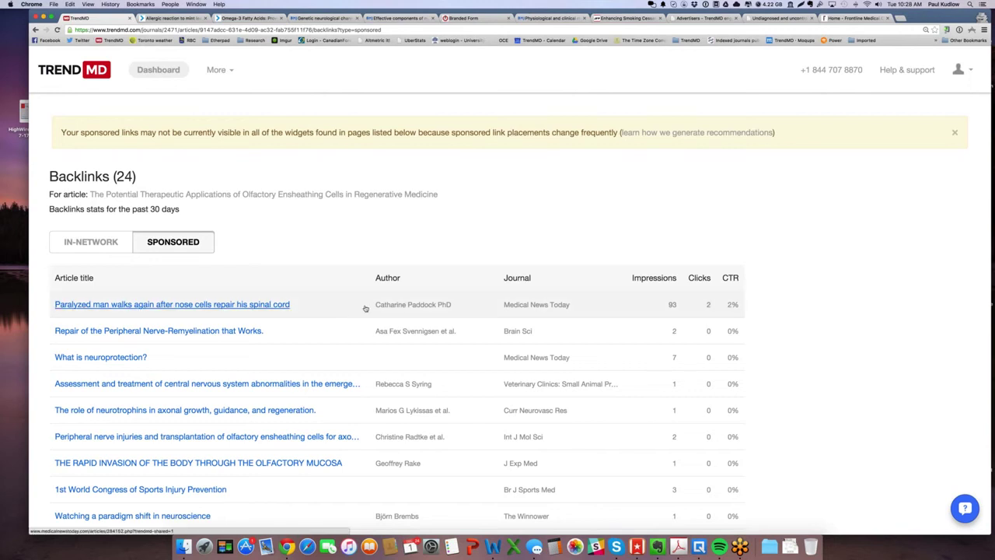
{"action": "key", "text": "super+bracketleft"}
{"action": "scroll", "coordinate": [782, 440], "scroll_direction": "down", "scroll_amount": 2}
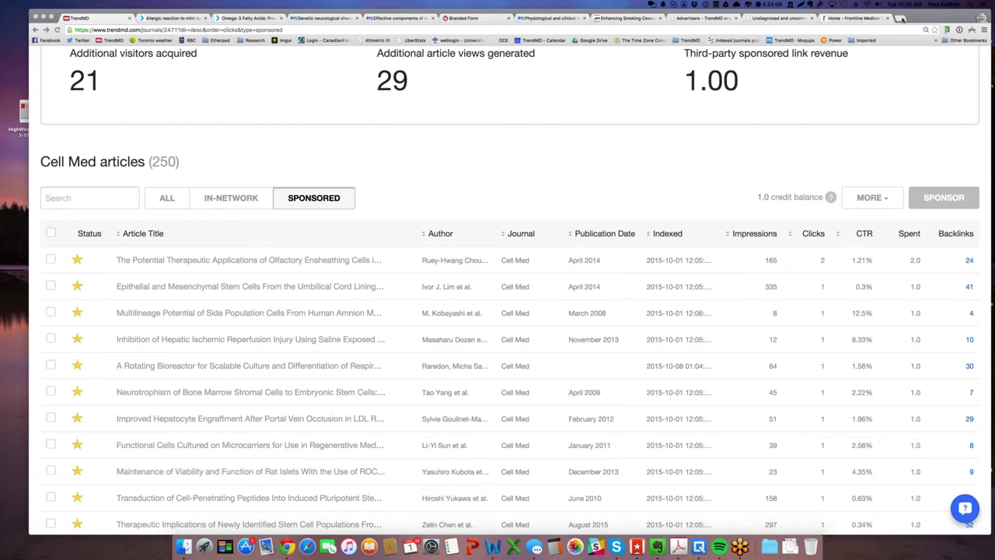
Open a blank incognito tab, then switch to the regular browser window with the slide deck and load YouTube in a new tab
{"action": "left_click", "coordinate": [902, 18]}
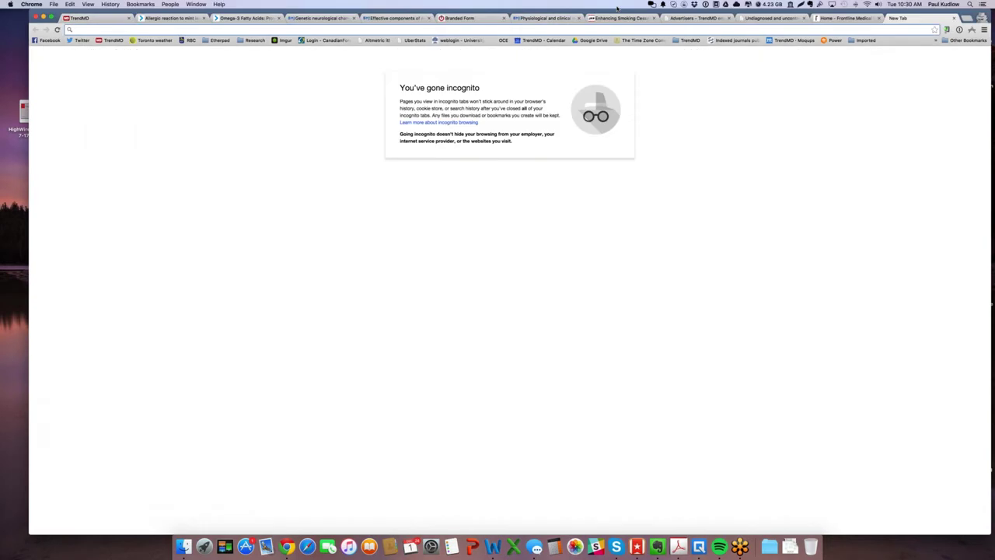
{"action": "key", "text": "super+shift+w"}
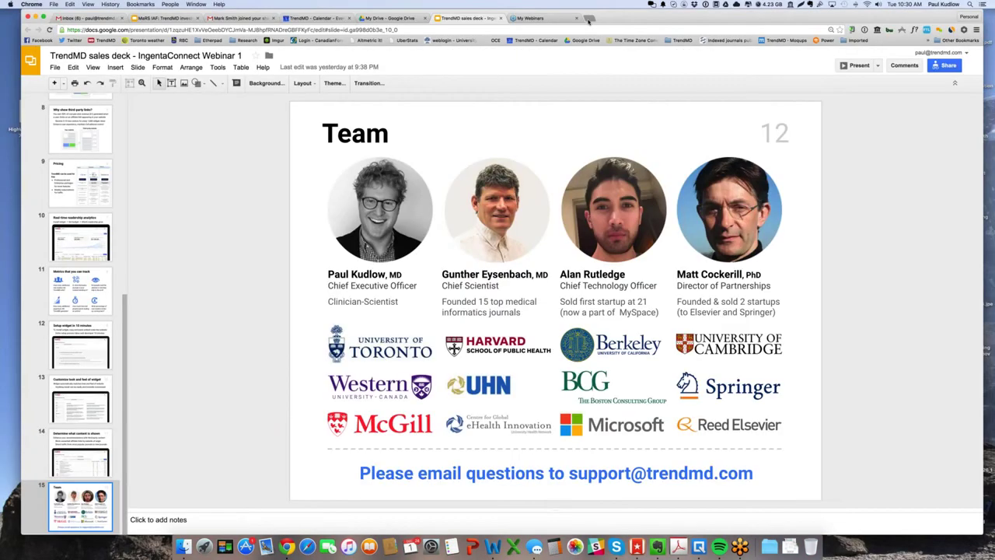
{"action": "left_click", "coordinate": [589, 17]}
{"action": "type", "text": "tr"}
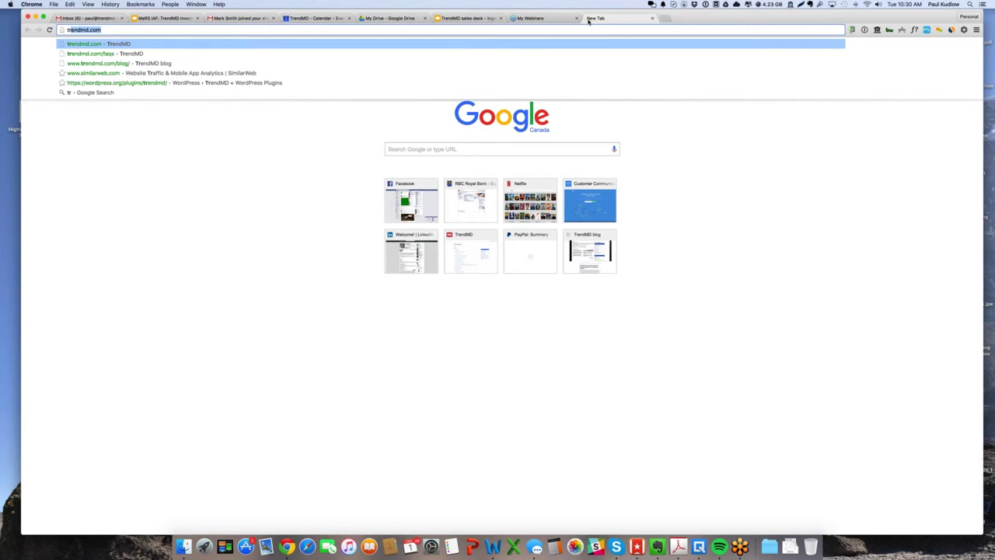
{"action": "key", "text": "BackSpace"}
{"action": "key", "text": "BackSpace"}
{"action": "key", "text": "BackSpace"}
{"action": "type", "text": "y"}
{"action": "key", "text": "Return"}
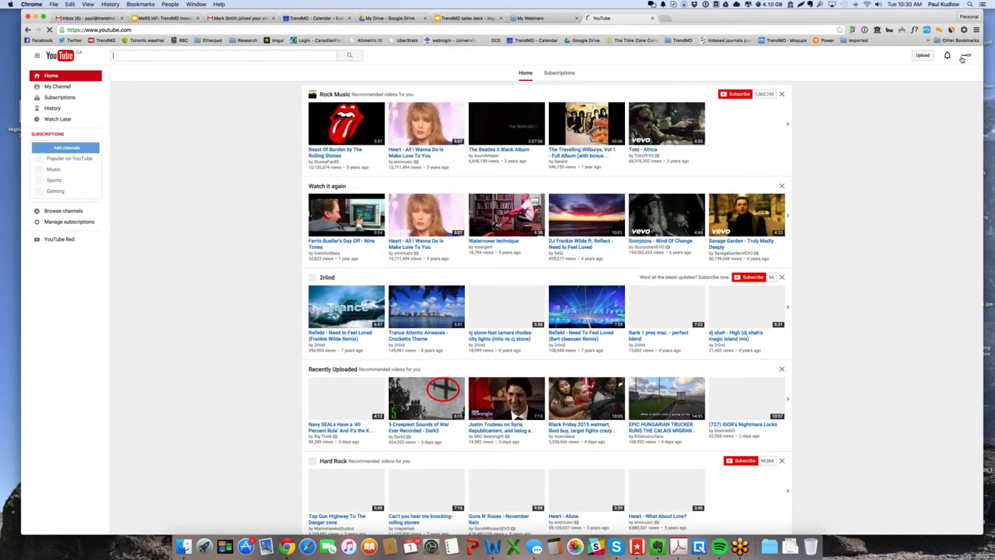
Go to the TrendMD Inc. YouTube channel, open the video "IngentaConnect Webinar #1: Intro to TrendMD" and pause it
{"action": "left_click", "coordinate": [964, 56]}
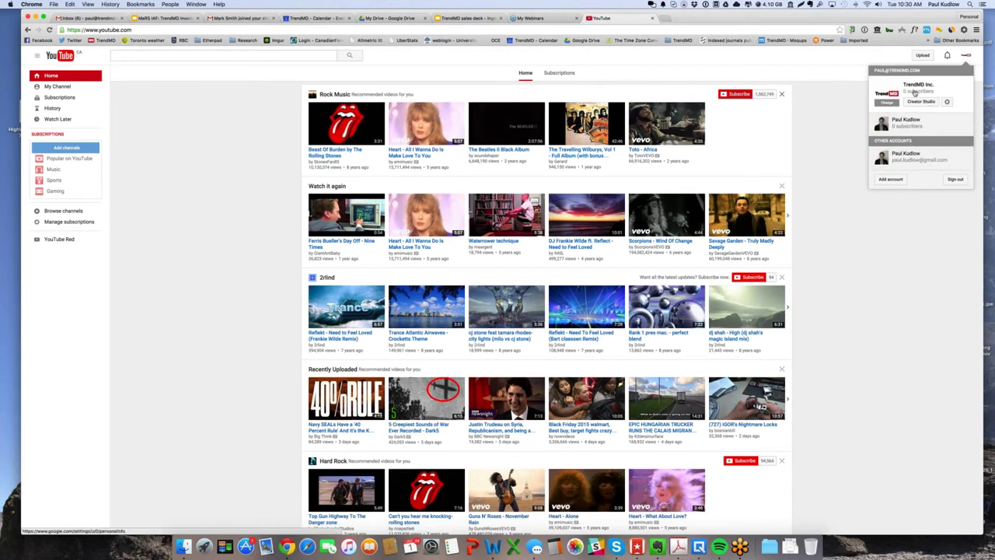
{"action": "left_click", "coordinate": [68, 87]}
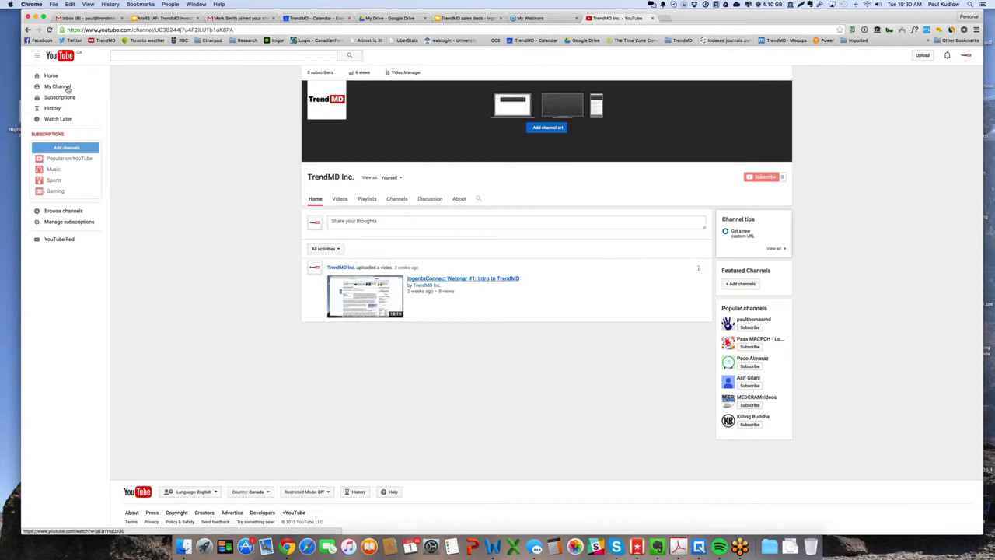
{"action": "key", "text": "Return"}
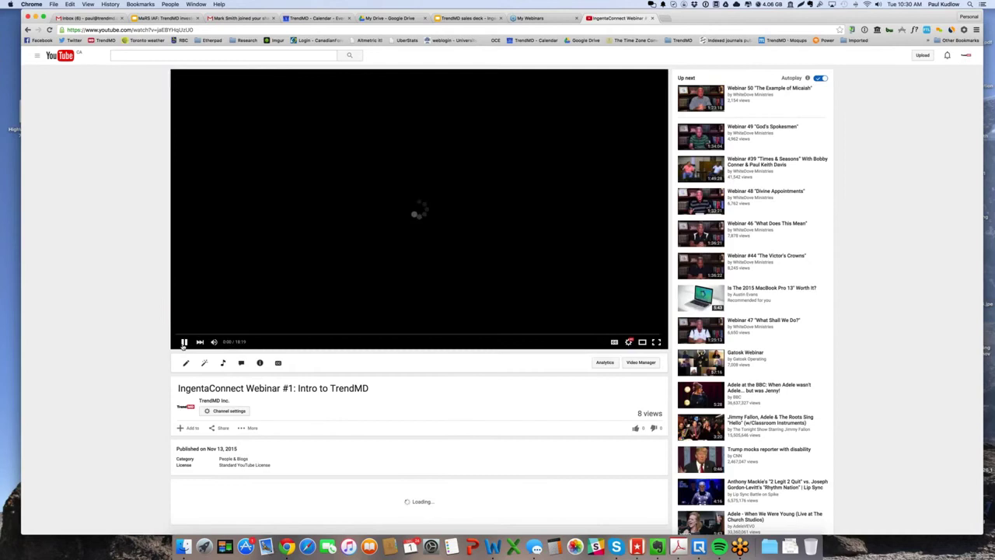
{"action": "left_click", "coordinate": [184, 342]}
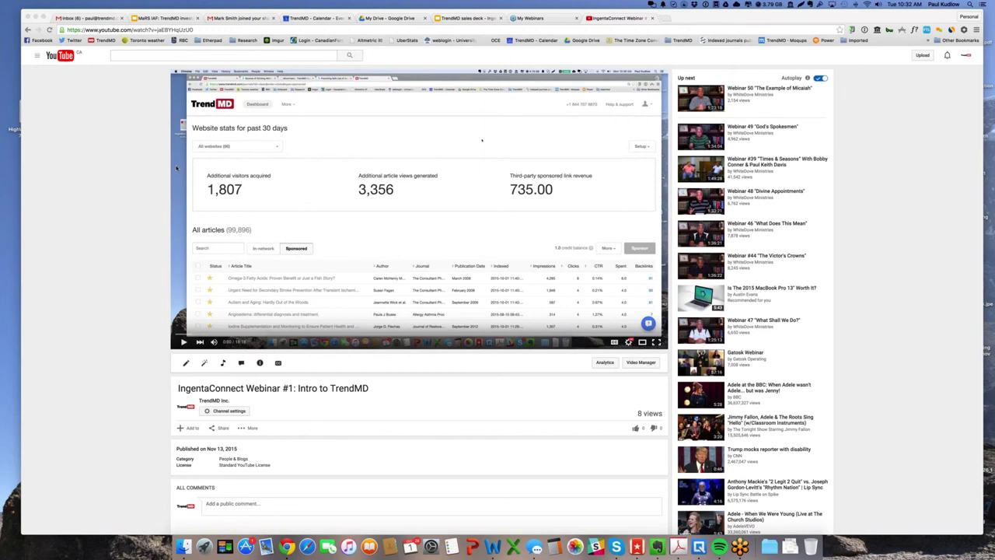
Switch to Google Drive, search for "ingent", and open the "TrendMD<>IngentaConnect Readership" spreadsheet to review its aggregate data
{"action": "left_click_drag", "start_coordinate": [391, 17], "coordinate": [411, 18]}
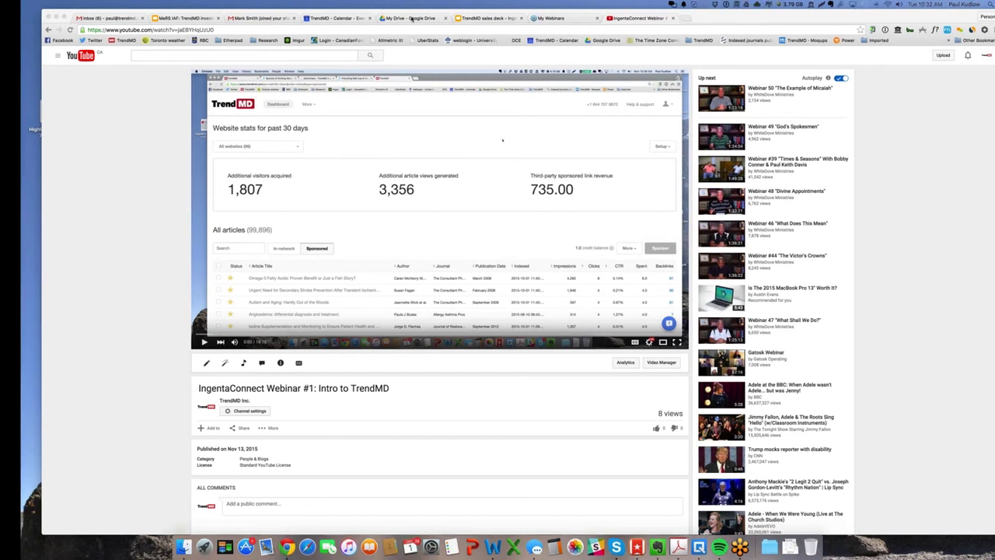
{"action": "left_click", "coordinate": [412, 18]}
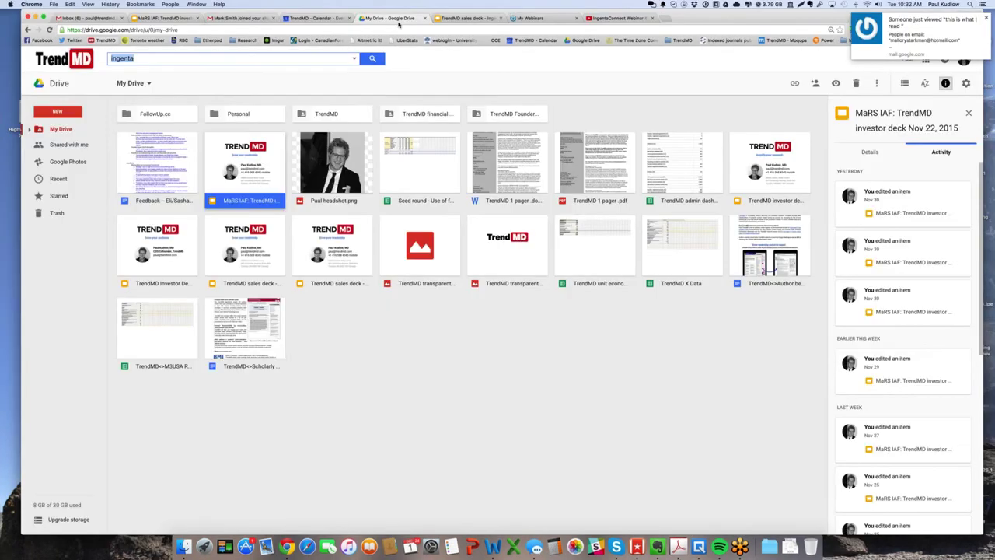
{"action": "type", "text": "ingent"}
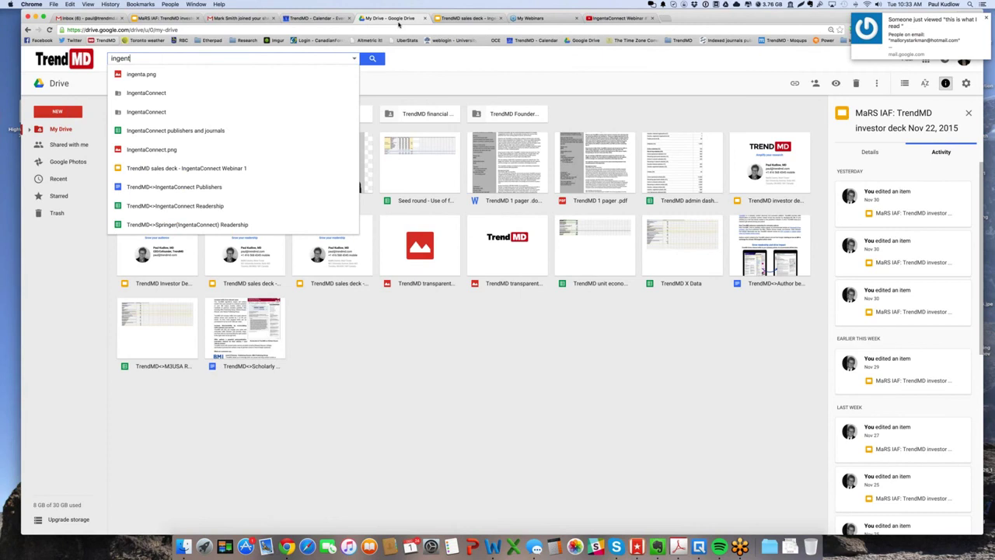
{"action": "key", "text": "Down"}
{"action": "key", "text": "Down"}
{"action": "key", "text": "Down"}
{"action": "key", "text": "Down"}
{"action": "key", "text": "Down"}
{"action": "key", "text": "Return"}
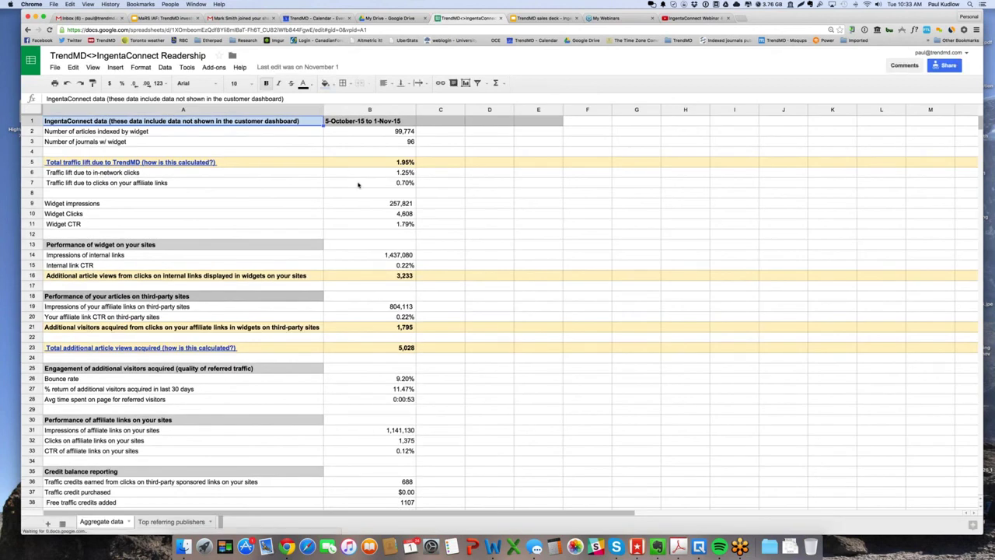
{"action": "scroll", "coordinate": [397, 163], "scroll_direction": "down", "scroll_amount": 1}
{"action": "scroll", "coordinate": [397, 164], "scroll_direction": "up", "scroll_amount": 1}
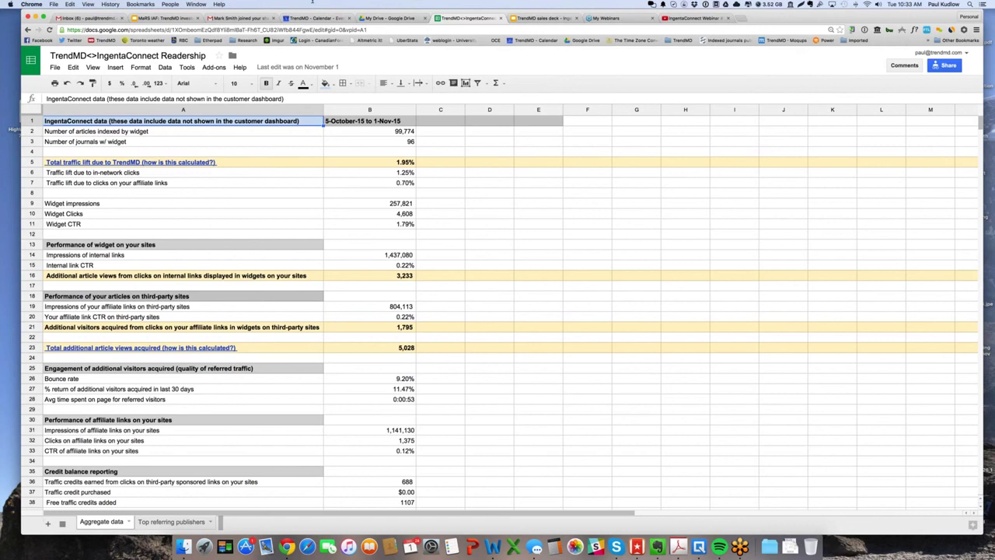
Return to the incognito window and open the trendmd.com/blog/ post "TrendMD drives 28% increase in weekly pageviews for BMJ Open articles"
{"action": "key", "text": "ctrl+Right"}
{"action": "key", "text": "ctrl+Right"}
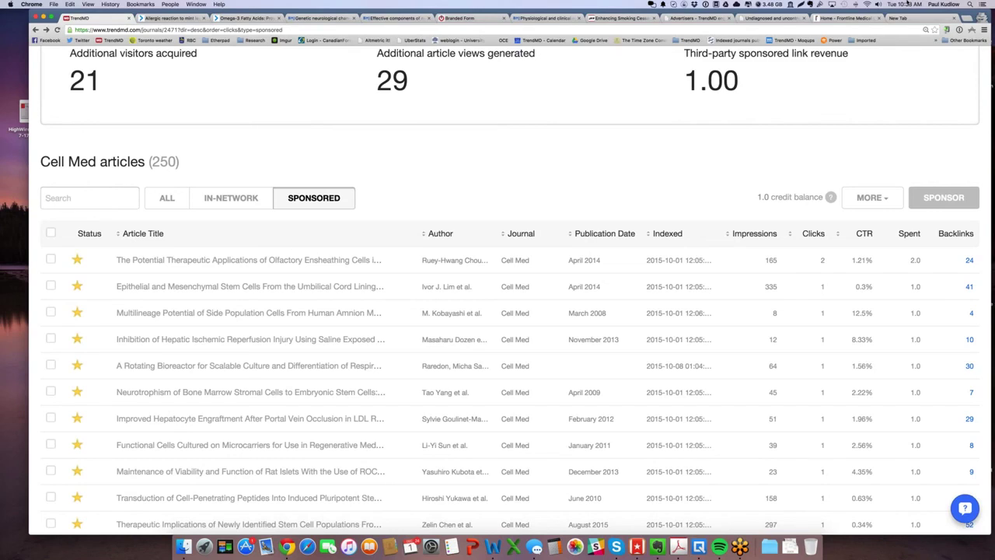
{"action": "left_click", "coordinate": [927, 24]}
{"action": "type", "text": "trendmd.com/blog/"}
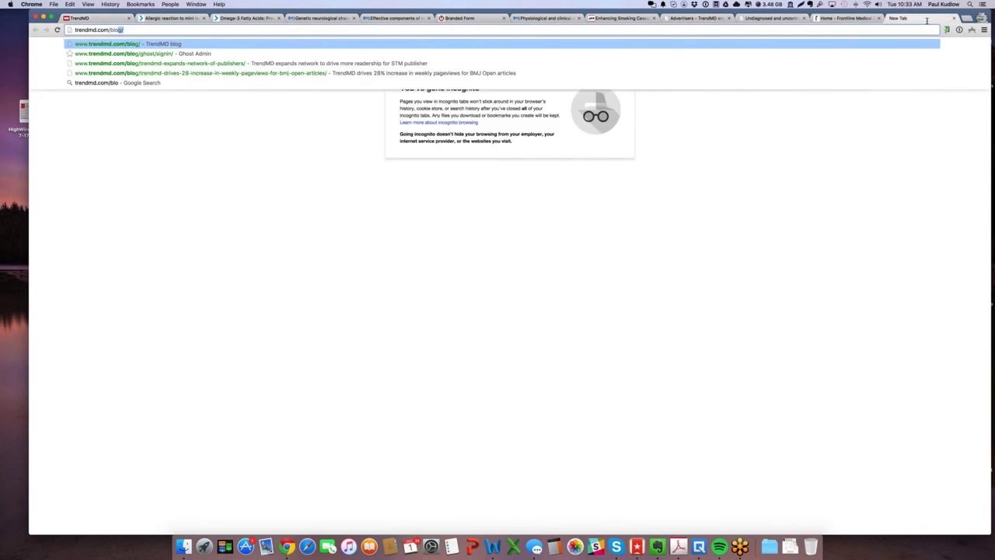
{"action": "key", "text": "Return"}
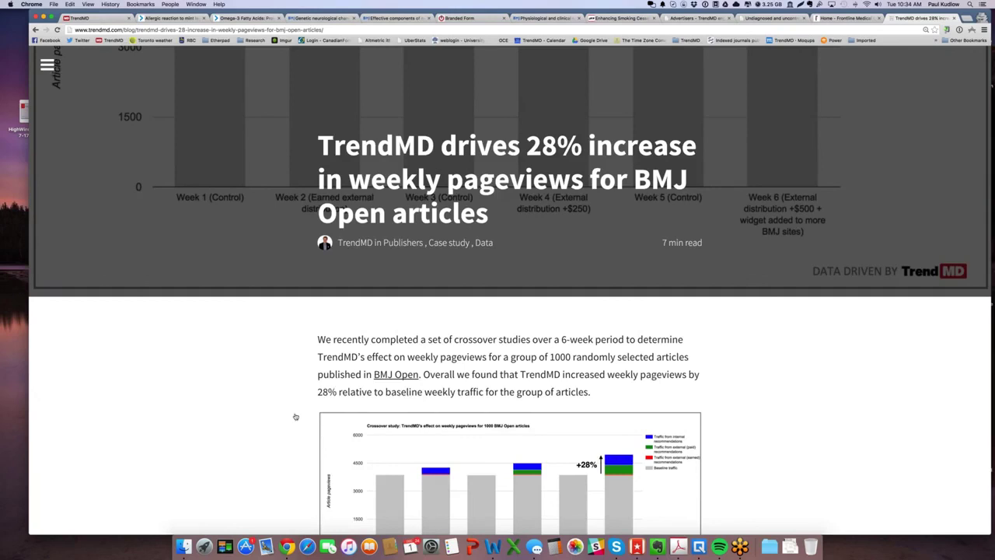
Enlarge the crossover study chart showing TrendMD's effect on weekly pageviews for 1000 BMJ Open articles
{"action": "scroll", "coordinate": [296, 416], "scroll_direction": "down", "scroll_amount": 2}
{"action": "scroll", "coordinate": [344, 287], "scroll_direction": "down", "scroll_amount": 2}
{"action": "left_click", "coordinate": [345, 287]}
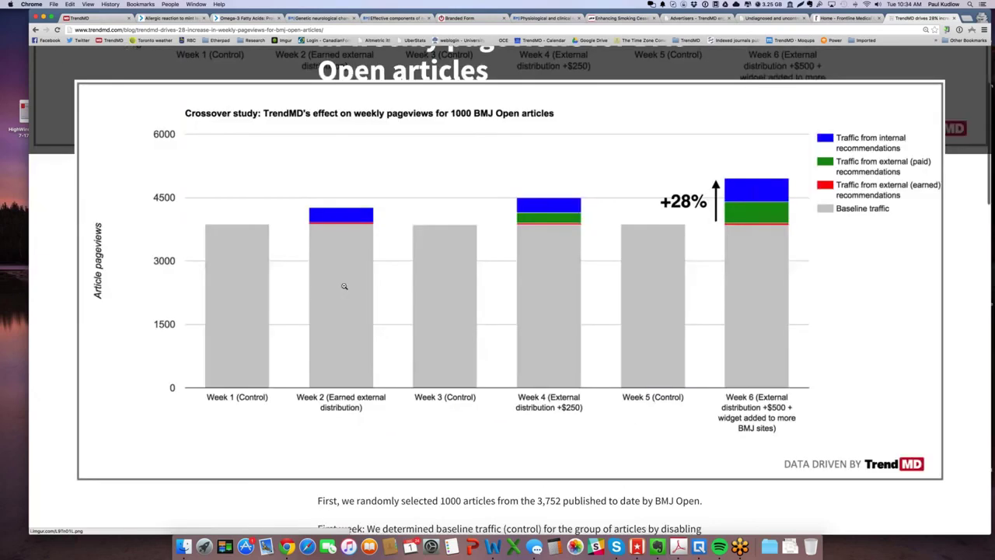